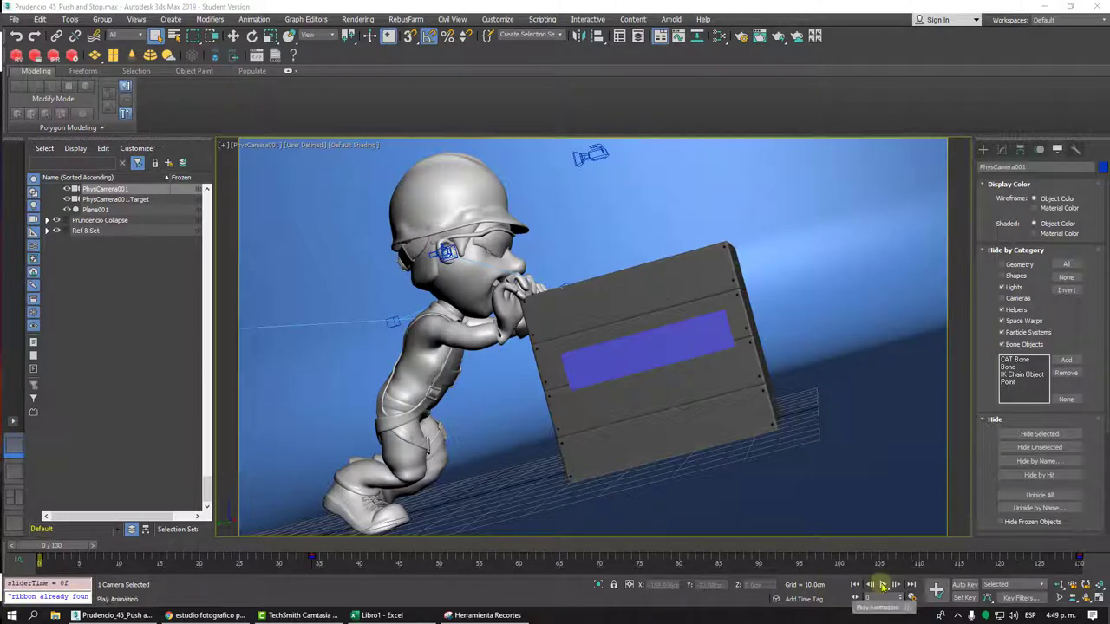
Play and stop the camera animation, then show polygon and vertex statistics in the viewport
click(883, 587)
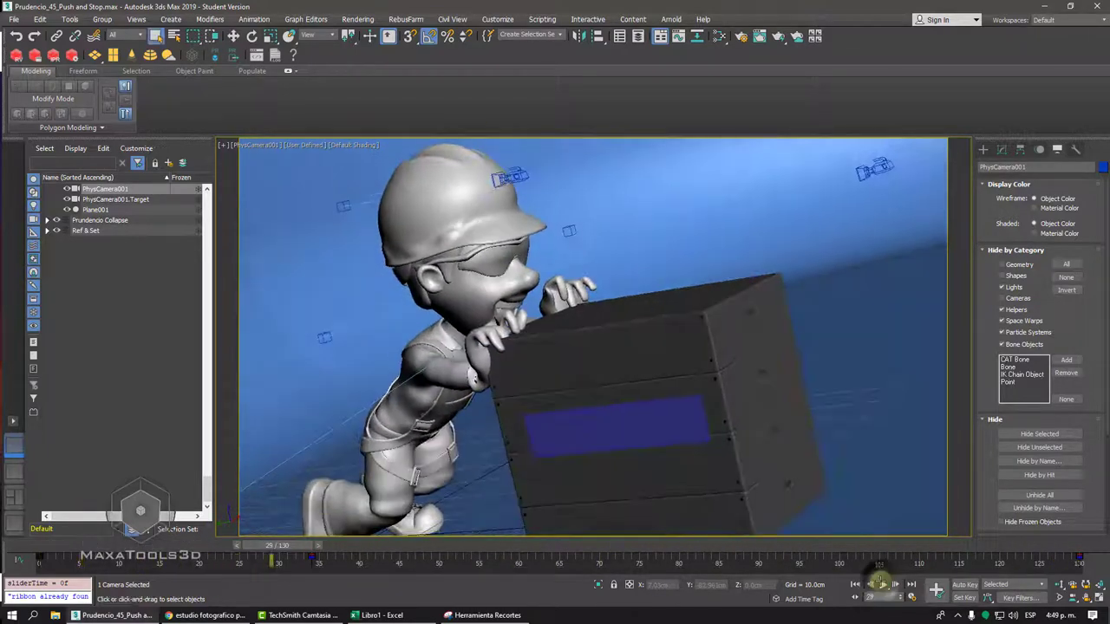
click(883, 586)
key(7)
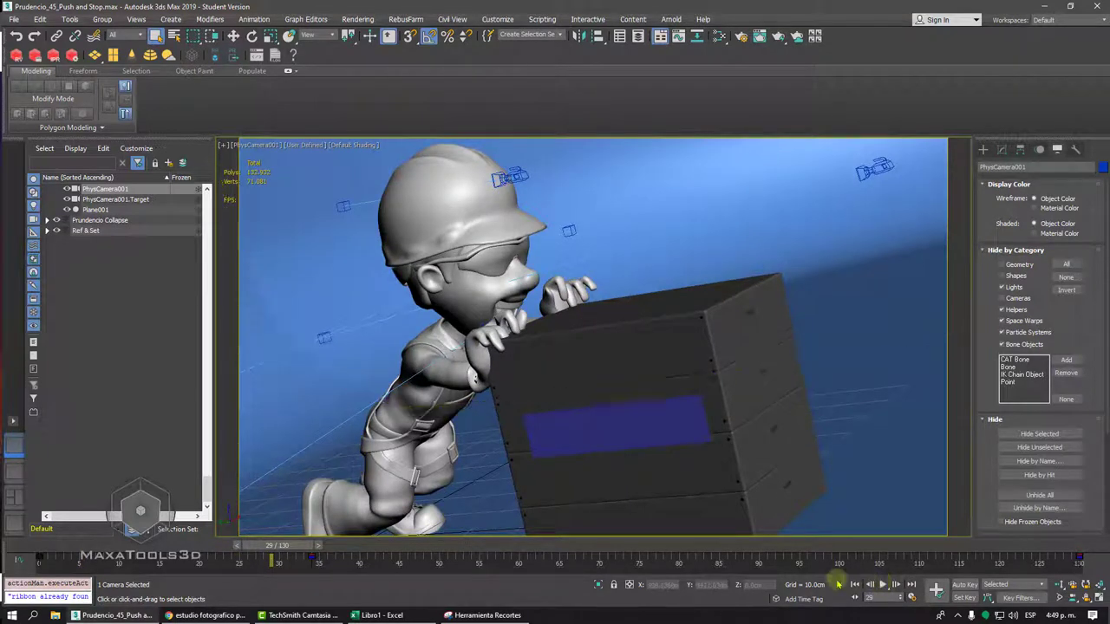
Replay the animation from frame 0, stop at frame 121, and list the Tools preview-capture options
drag(89, 548, 39, 548)
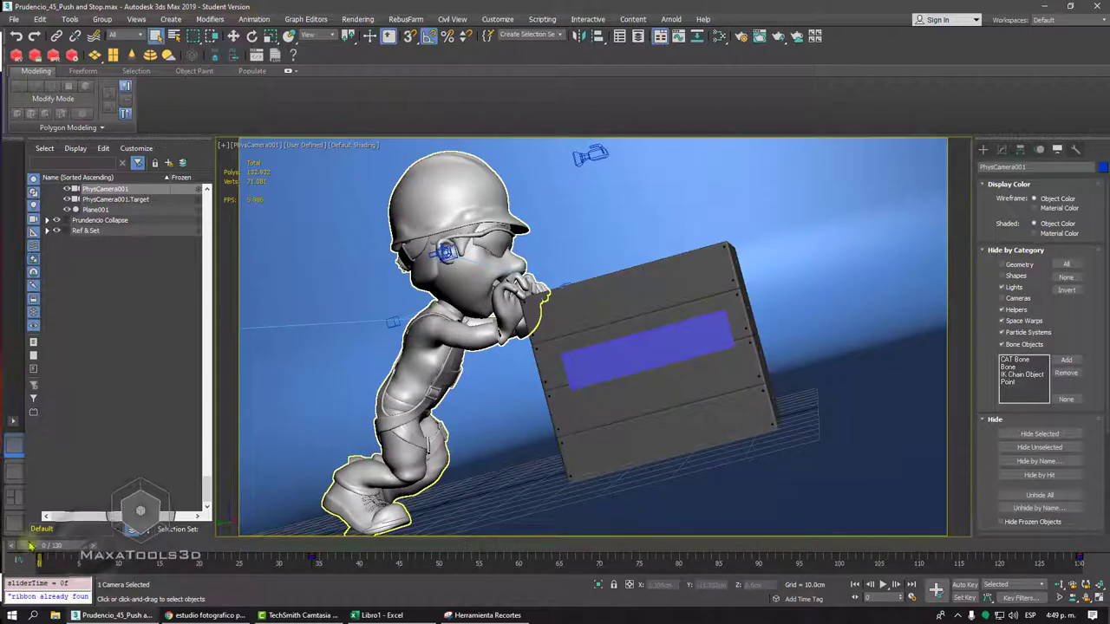
click(882, 583)
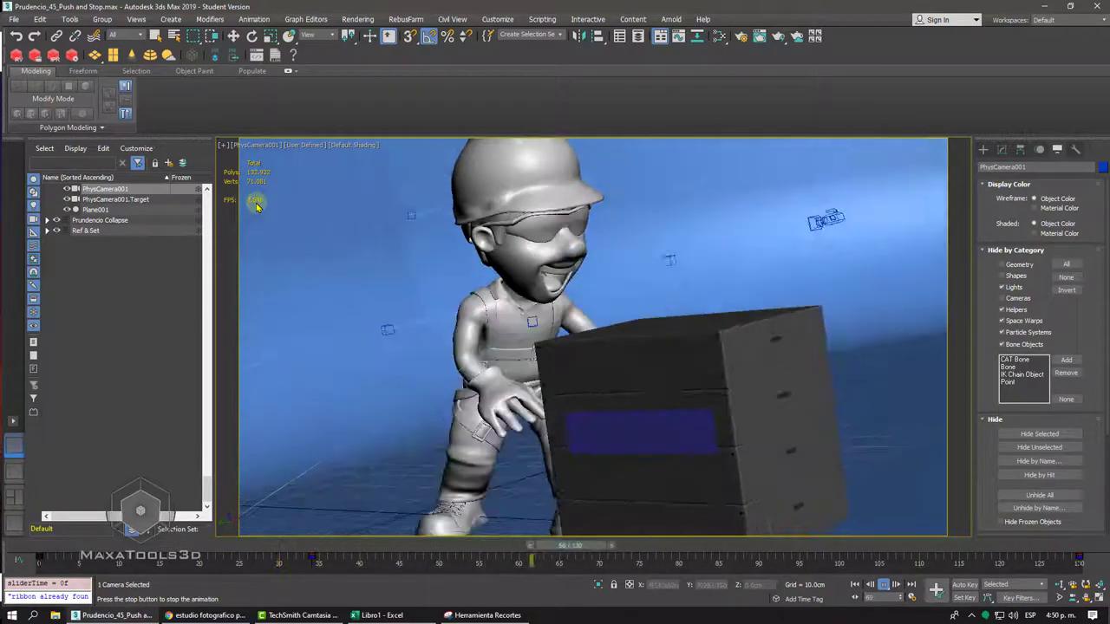
click(883, 585)
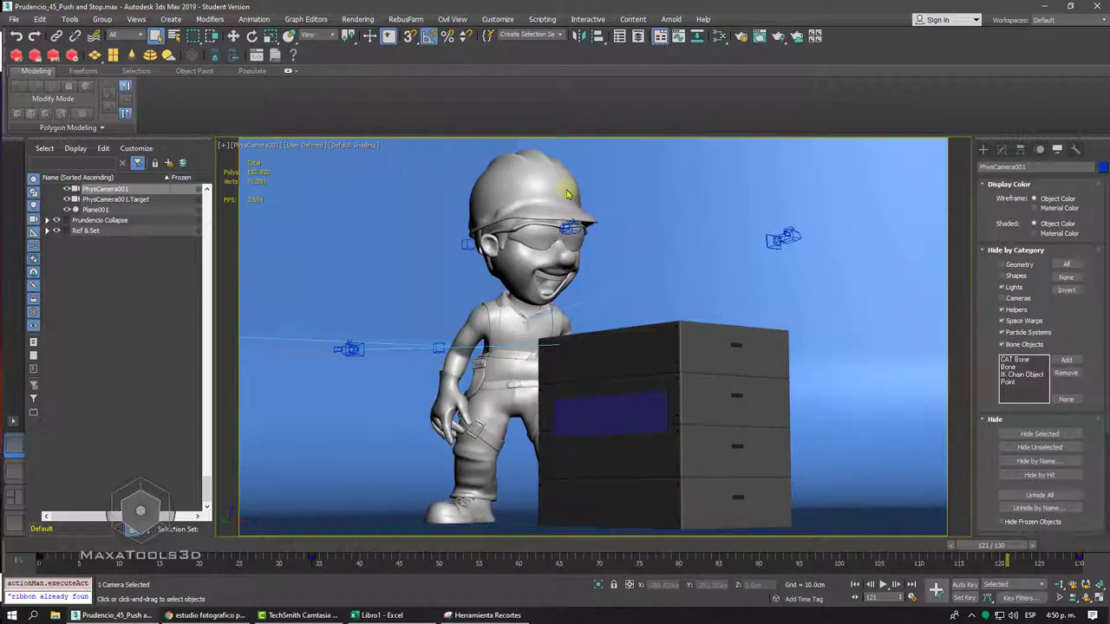
click(69, 19)
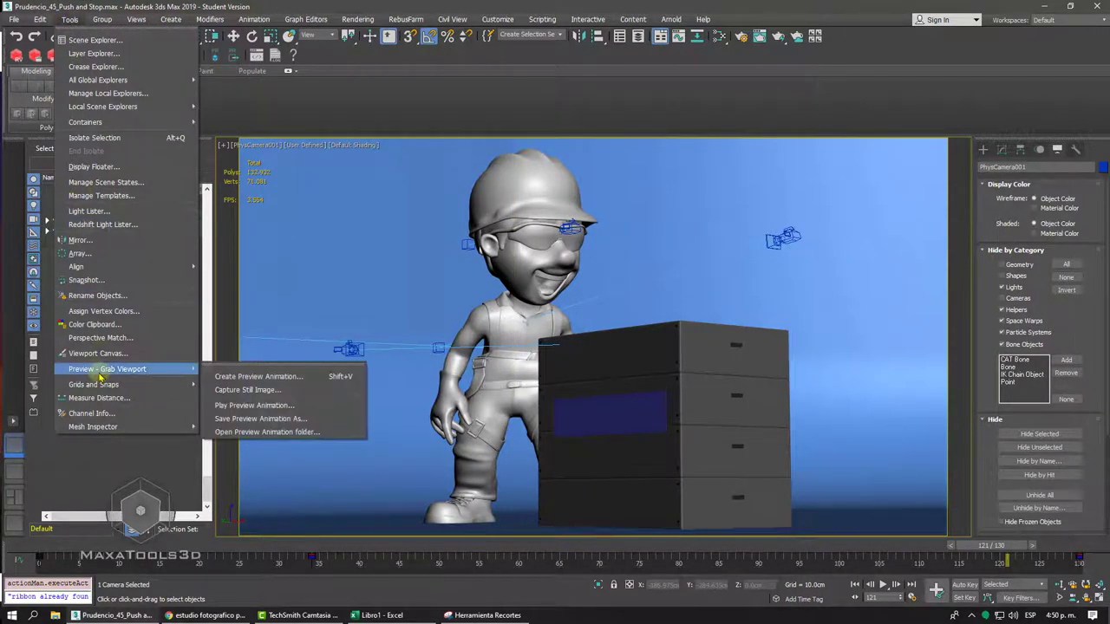
mouse_move(108, 369)
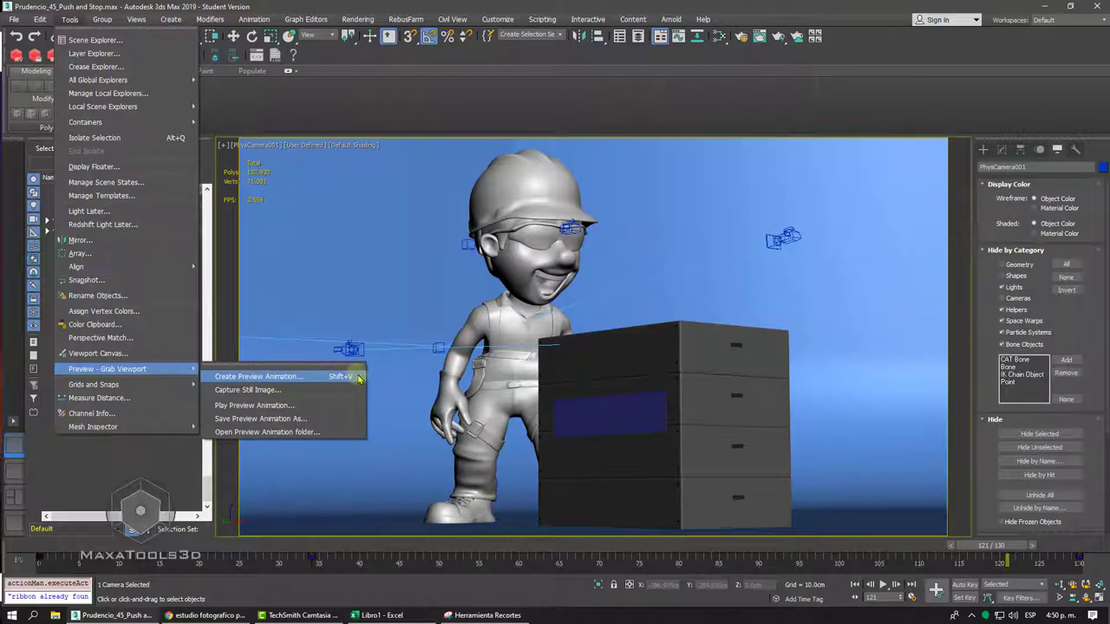
Open Make Preview (Shift+V), capturing frames 0–130 at 768 x 432 through PhysCamera001
key(Escape)
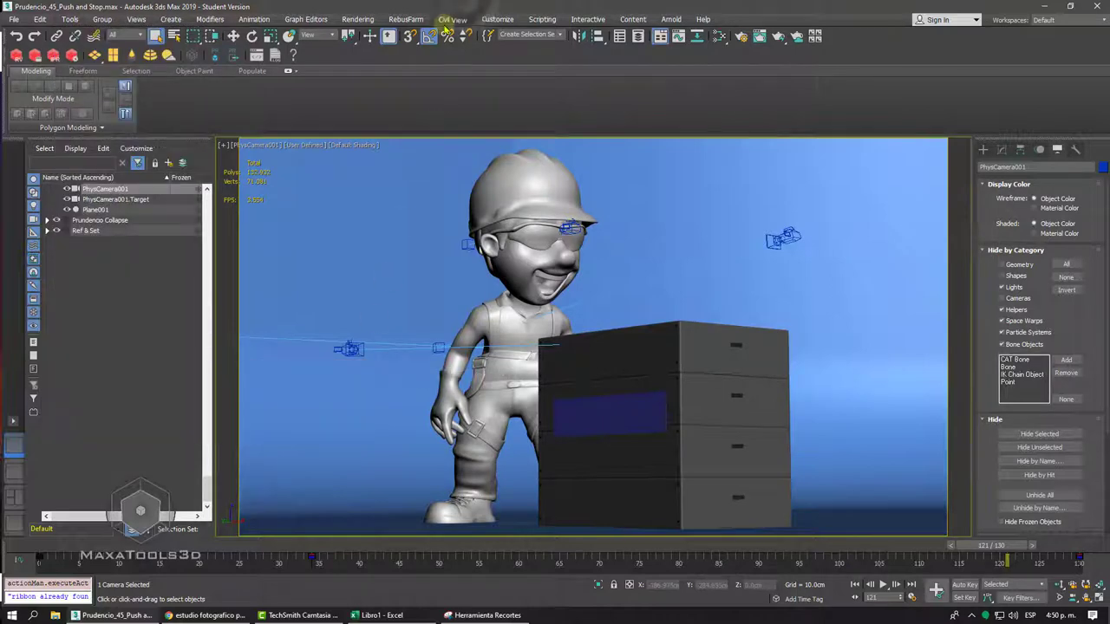
key(shift+v)
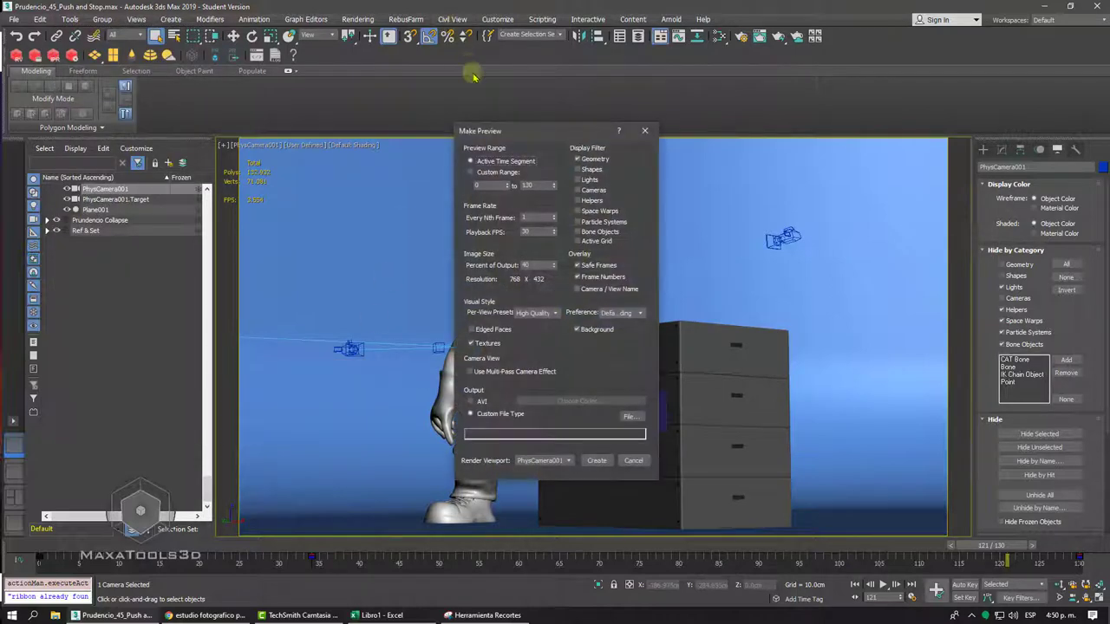
mouse_move(510, 135)
mouse_down()
mouse_move(520, 134)
mouse_move(298, 141)
mouse_move(307, 142)
mouse_up()
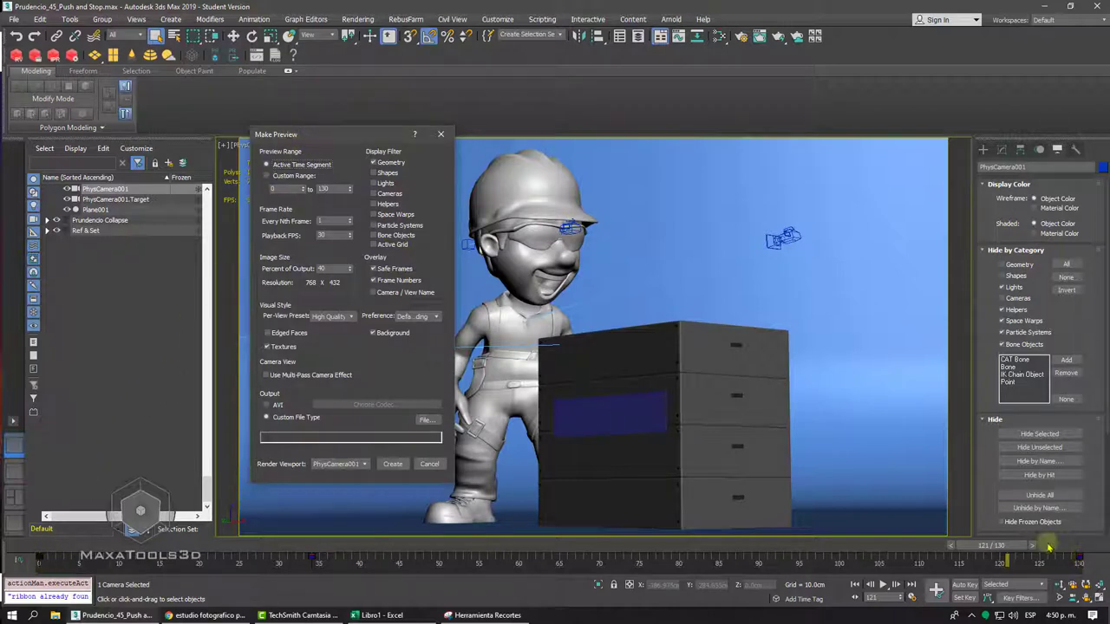
click(285, 189)
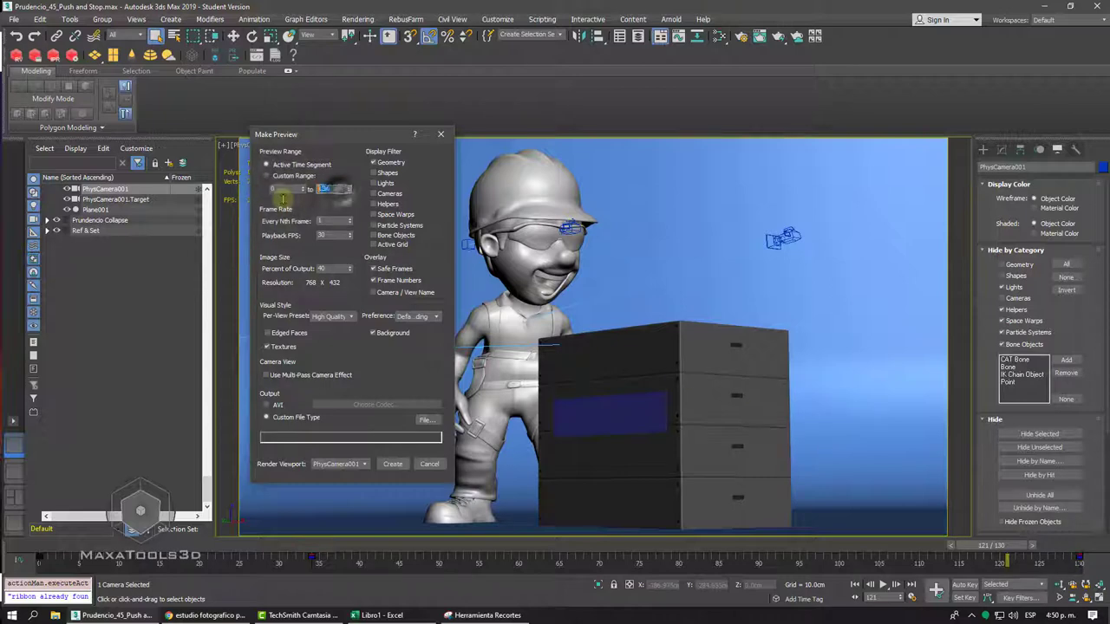
click(268, 176)
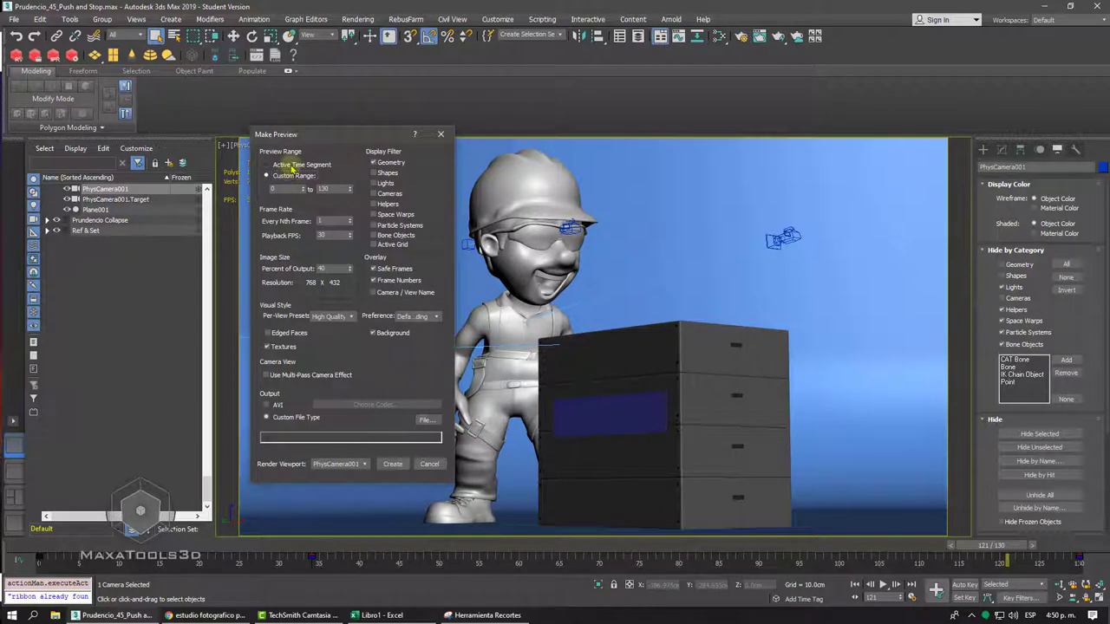
click(287, 165)
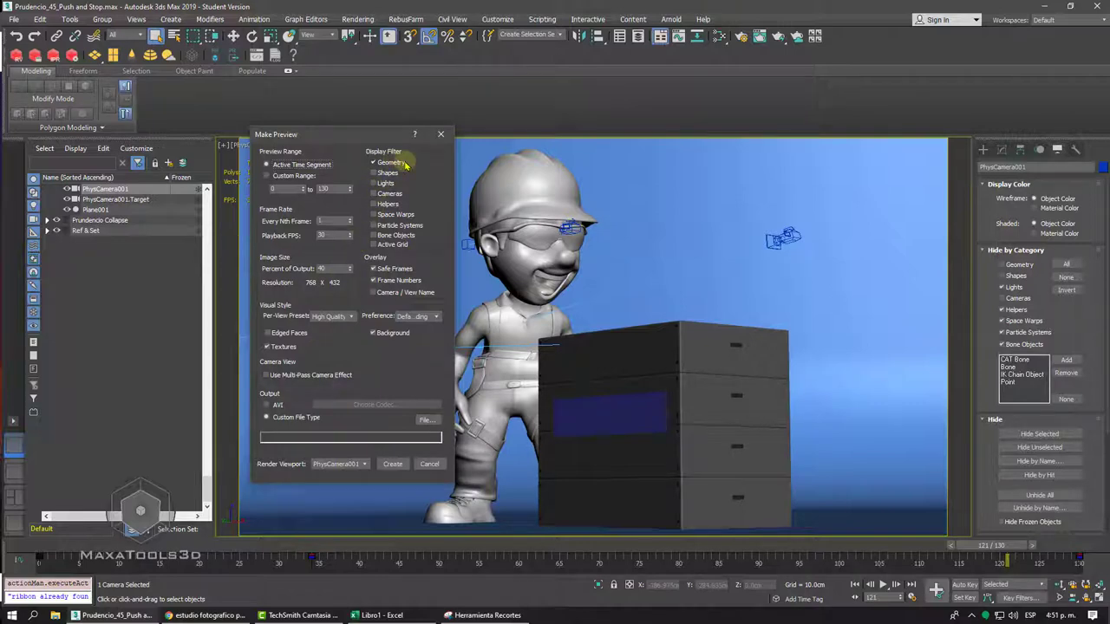
click(374, 194)
click(373, 193)
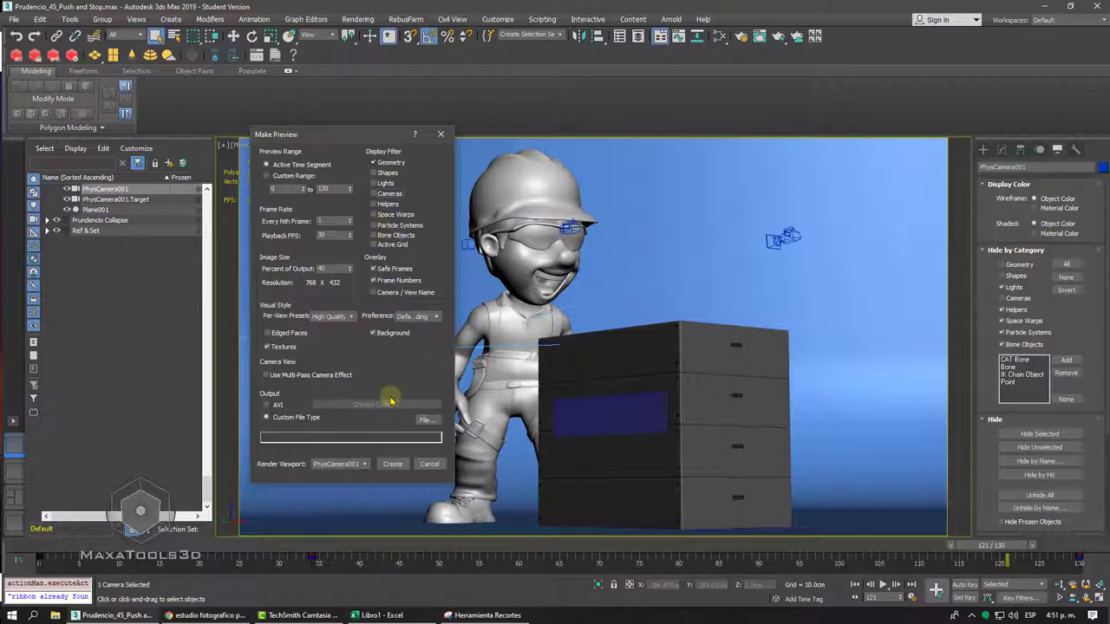
Set the preview's Percent of Output to 64, giving a 1229 x 691 resolution
double_click(332, 235)
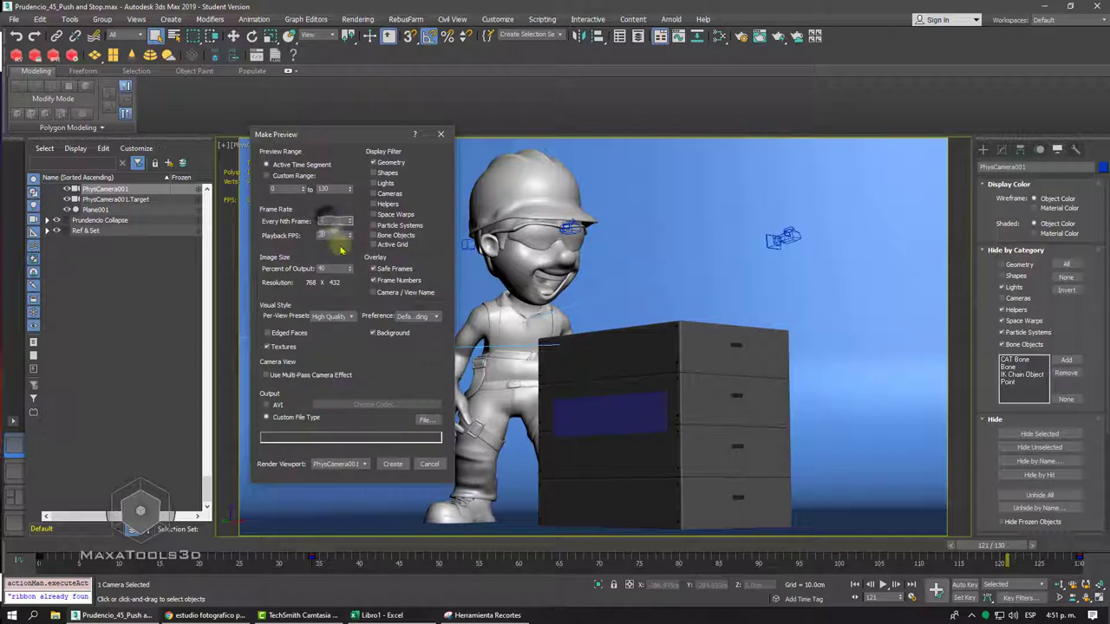
click(332, 221)
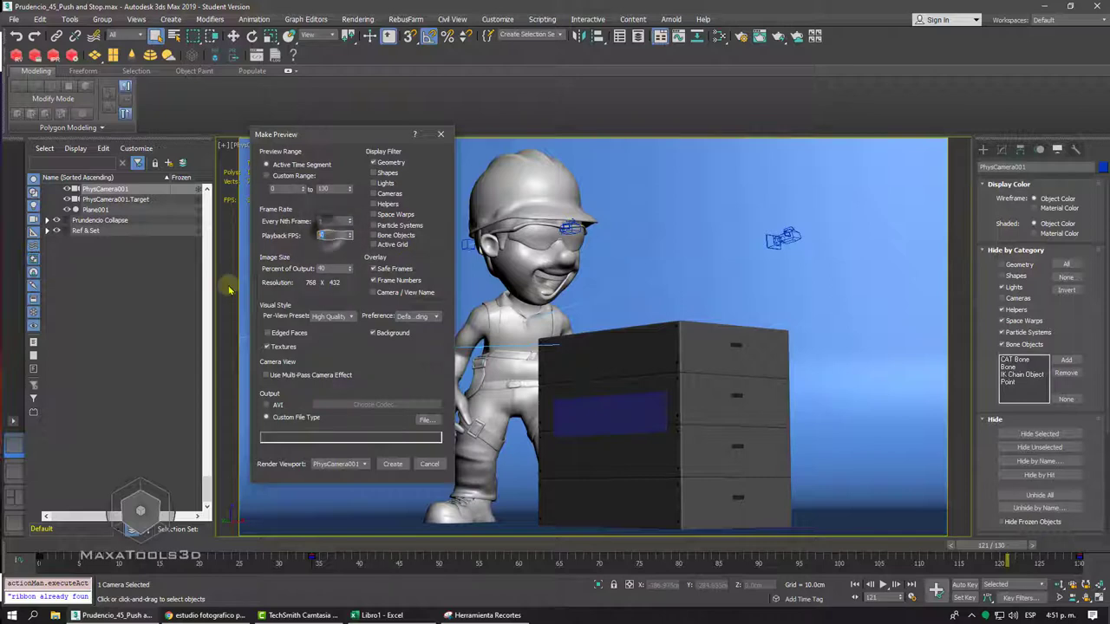
key(Tab)
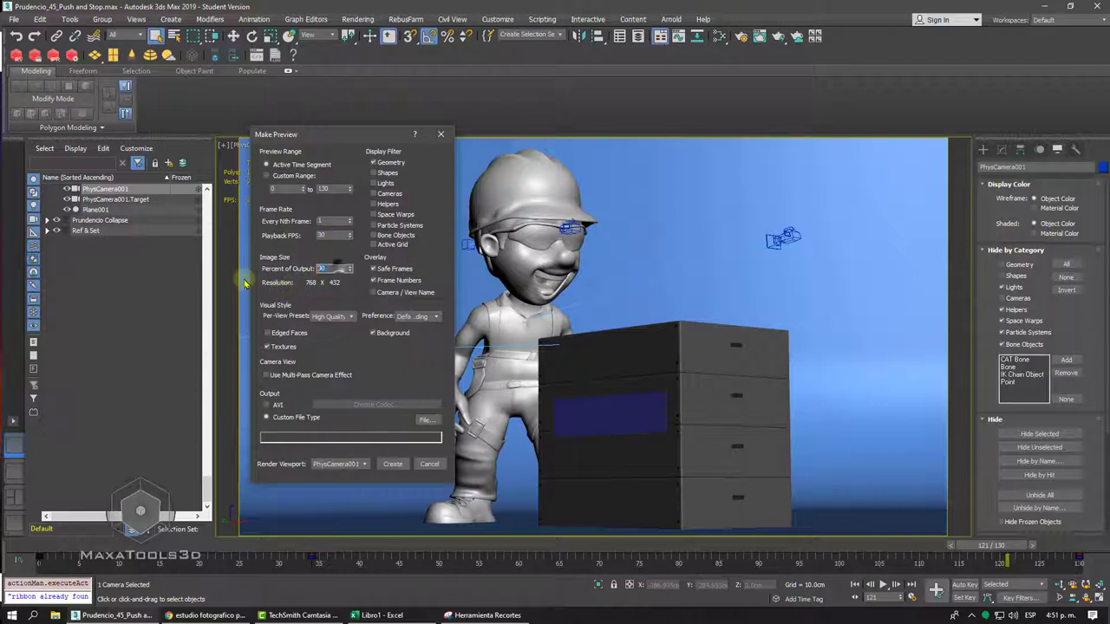
key(Tab)
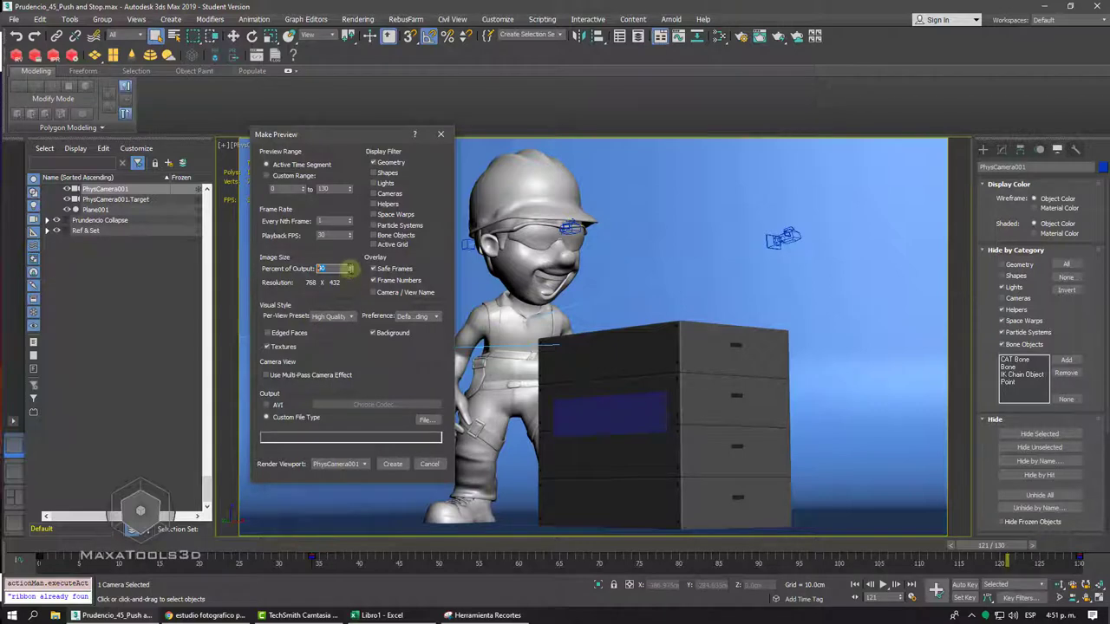
drag(351, 271, 341, 231)
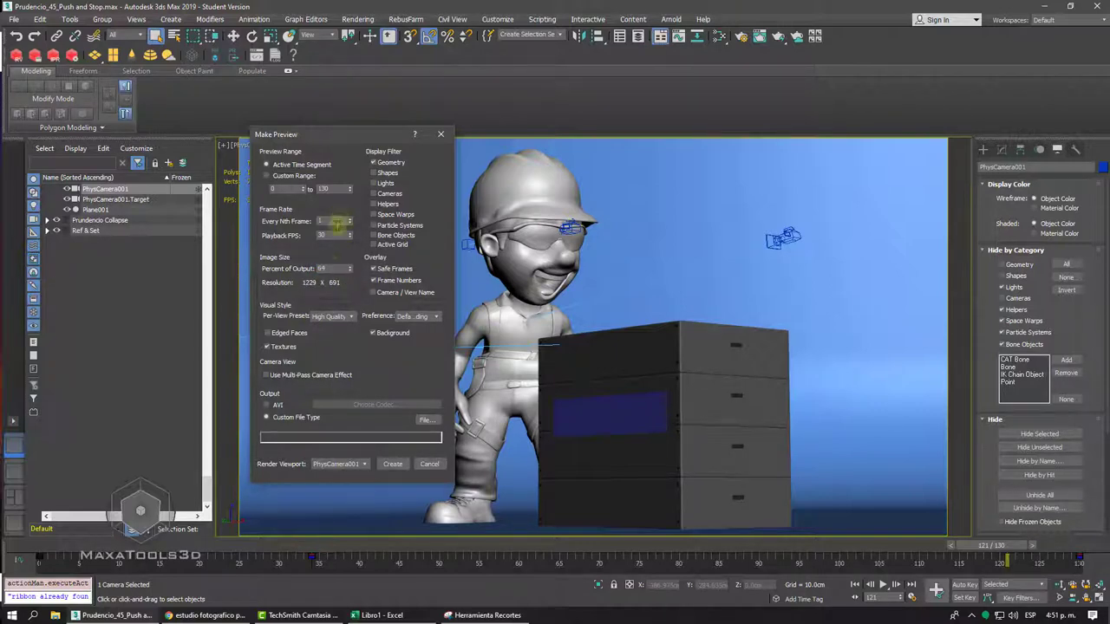
double_click(320, 270)
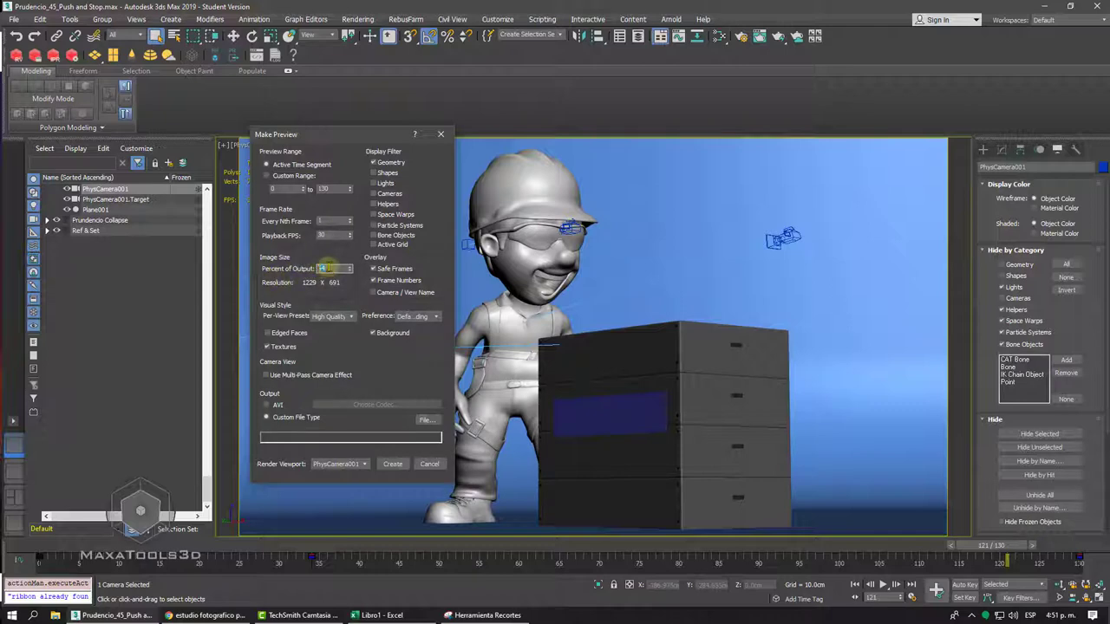
text(4)
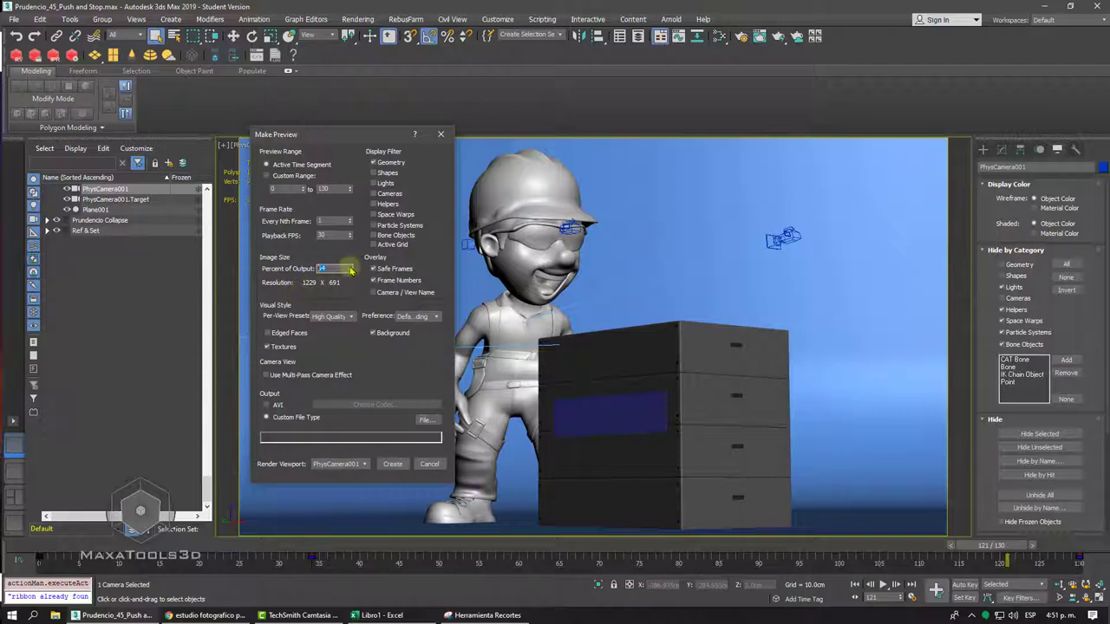
click(345, 252)
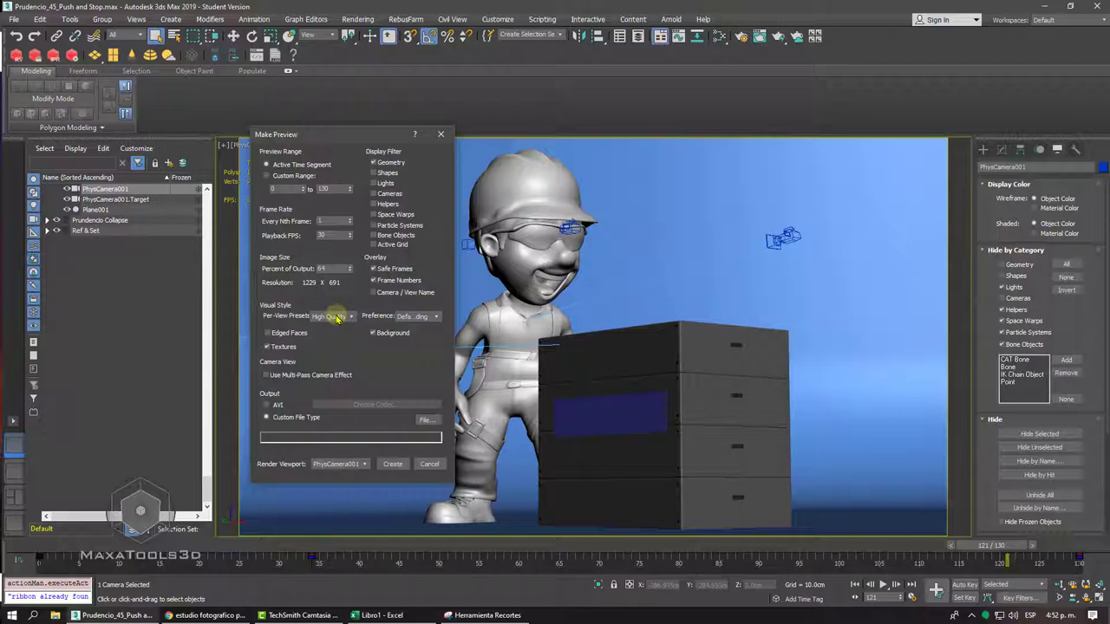
Set the preview's visual style per-view preset to Standard
click(351, 317)
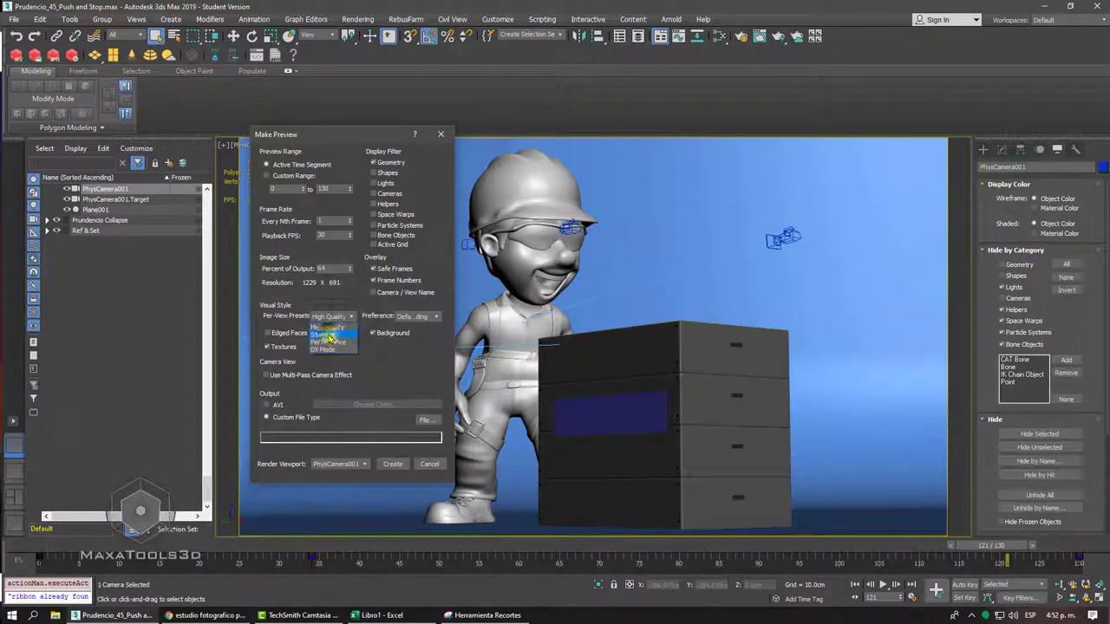
click(330, 334)
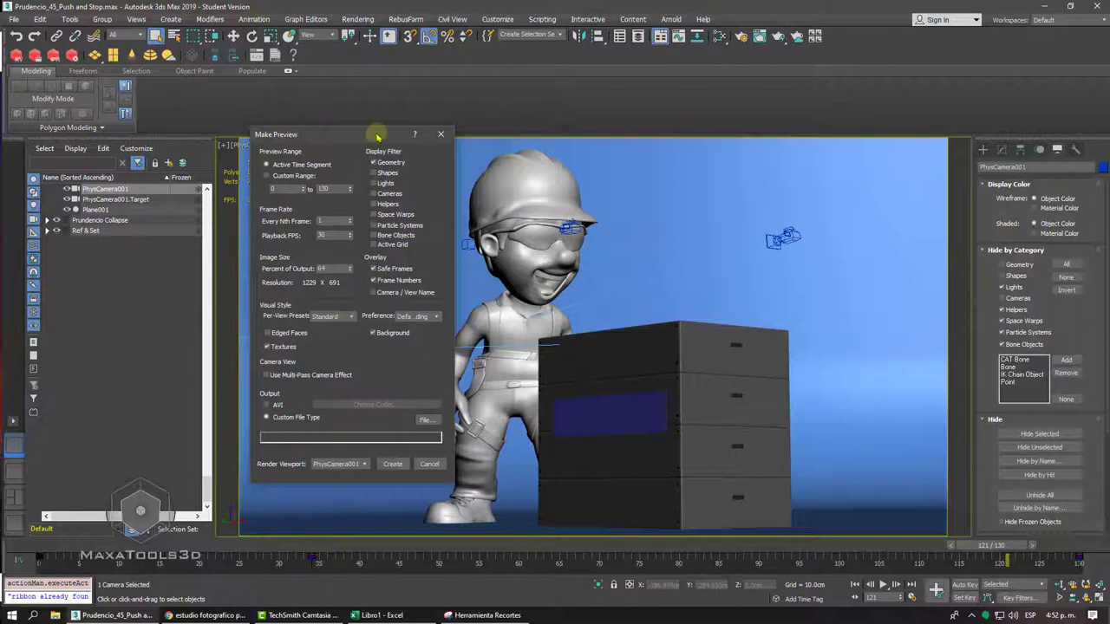
drag(376, 136, 247, 203)
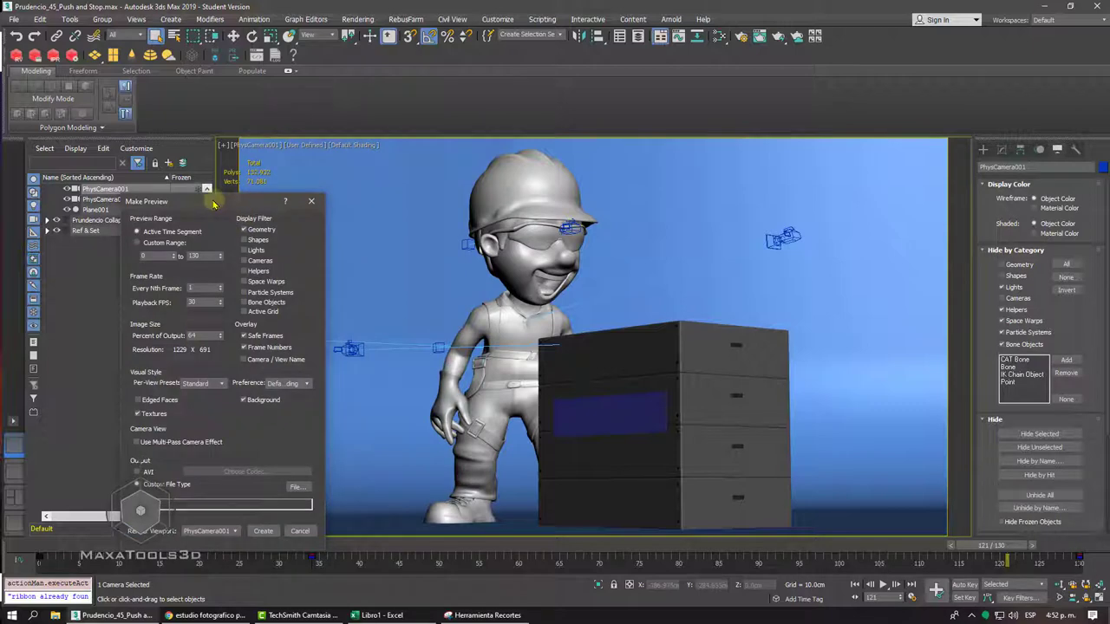
drag(210, 203, 427, 97)
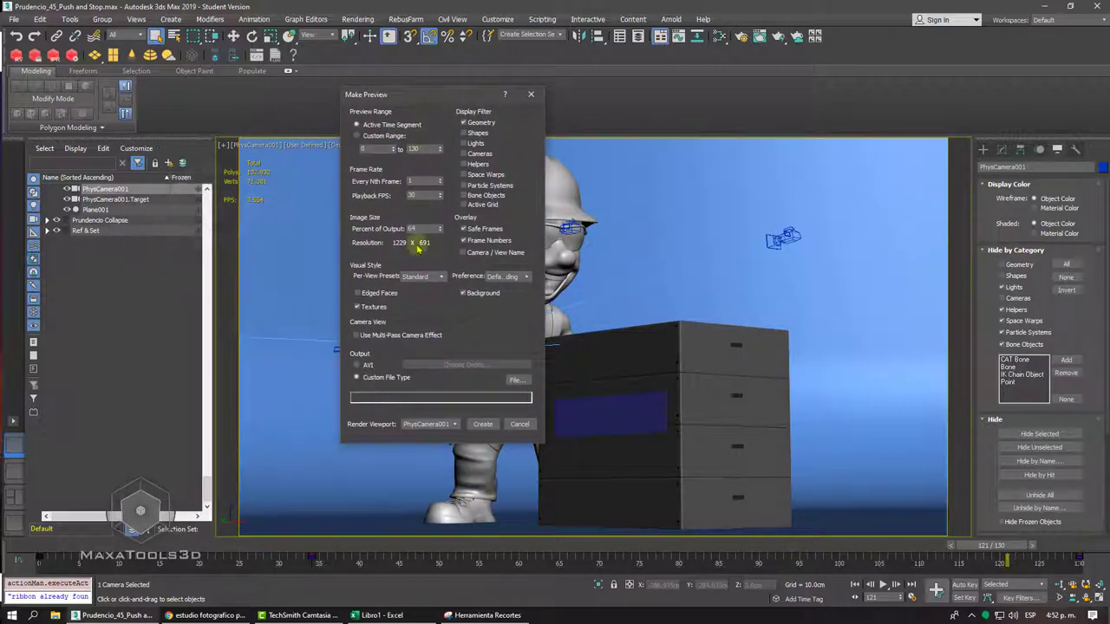
click(417, 275)
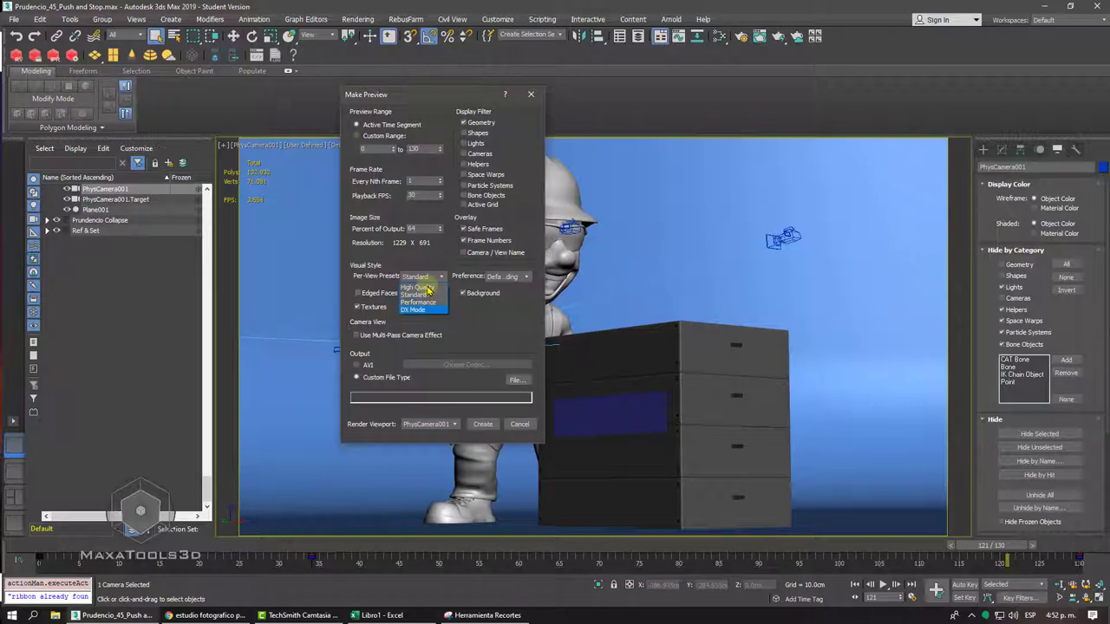
click(424, 295)
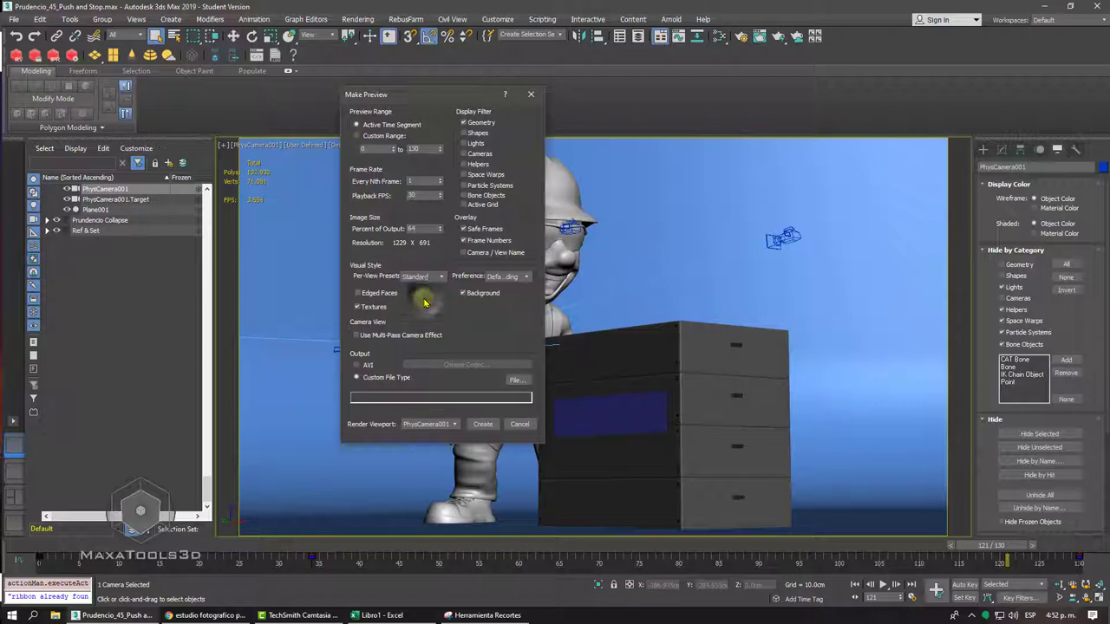
drag(378, 94, 302, 129)
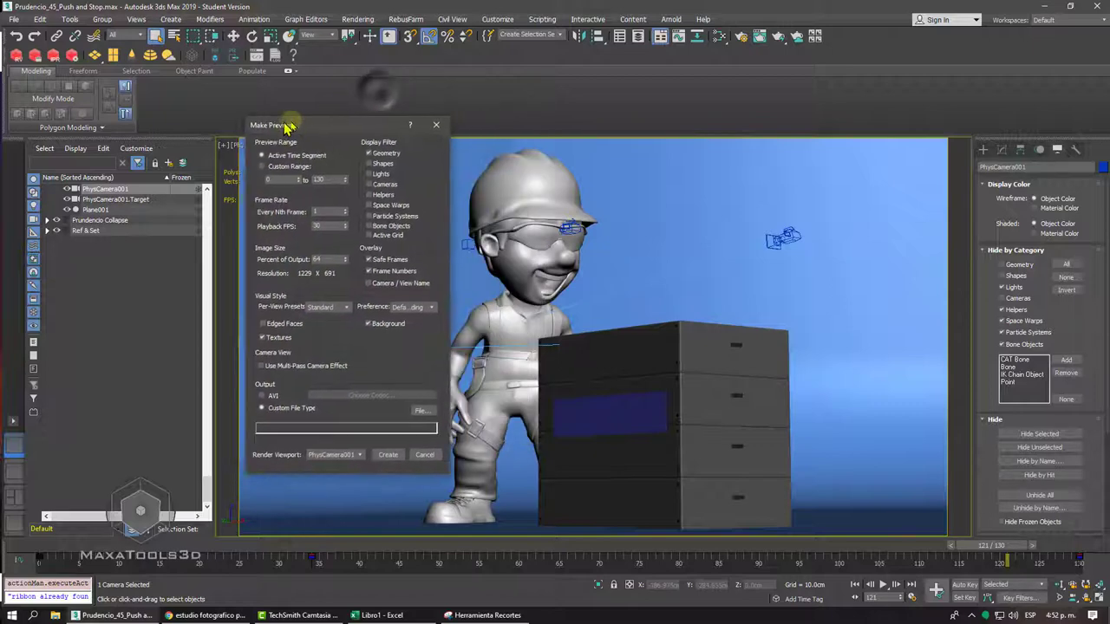
click(344, 310)
click(348, 327)
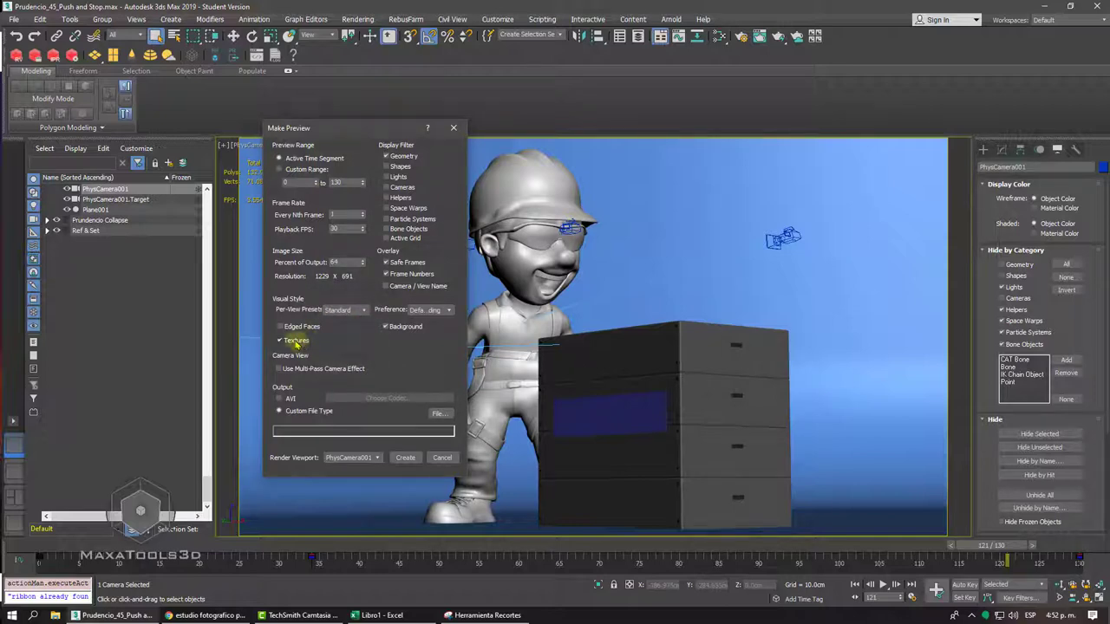
Leave Edged Faces off and keep Default Shading as the preview's visual style
click(295, 342)
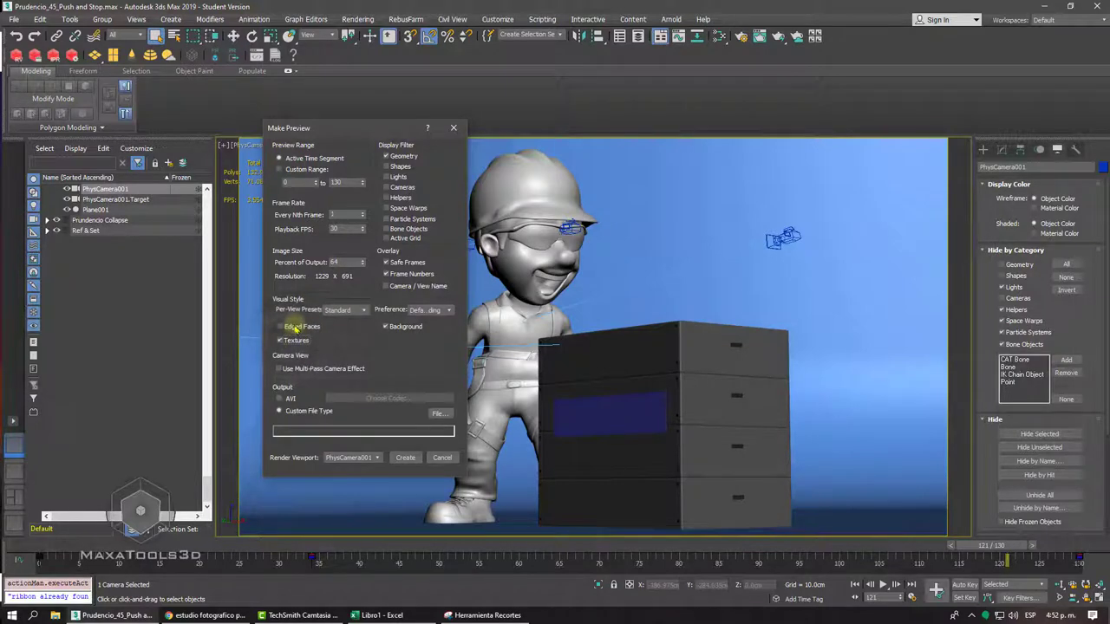
click(288, 327)
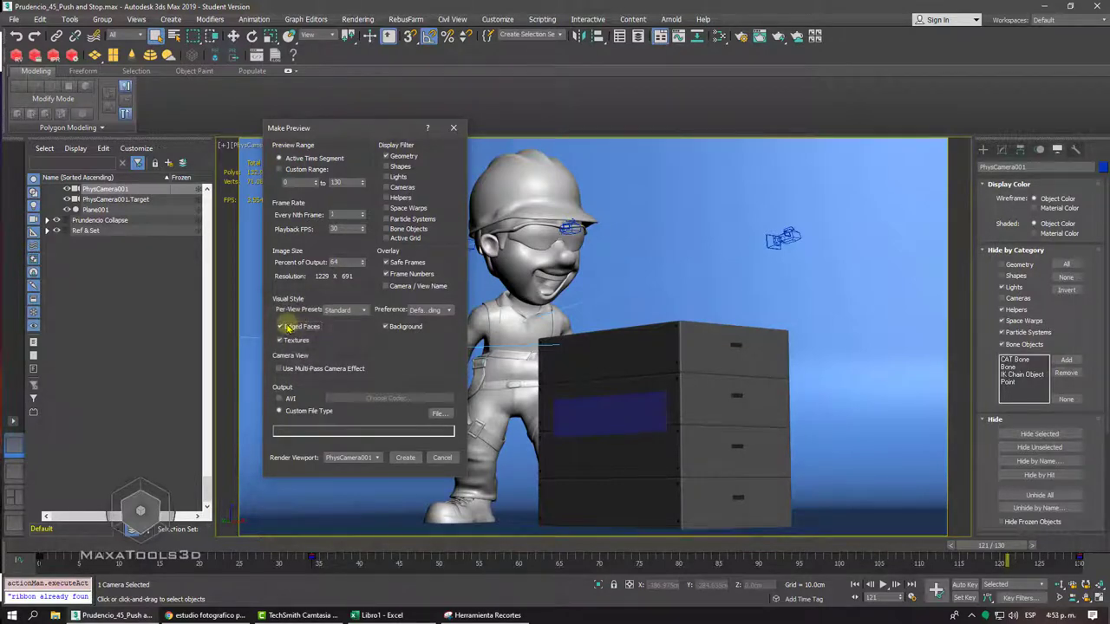
click(288, 327)
click(391, 327)
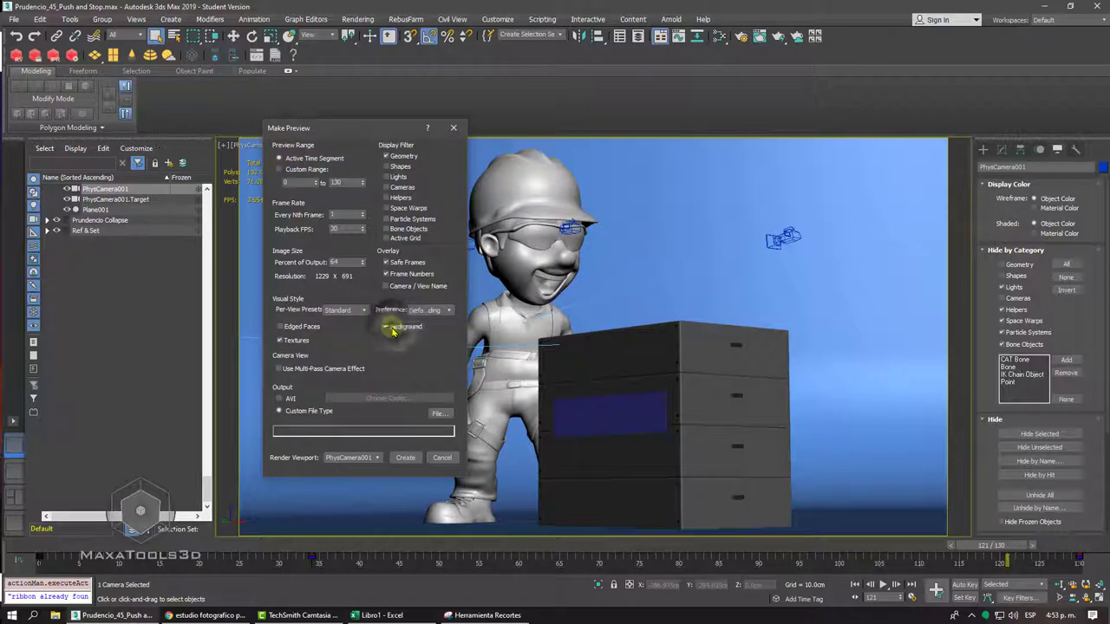
click(450, 310)
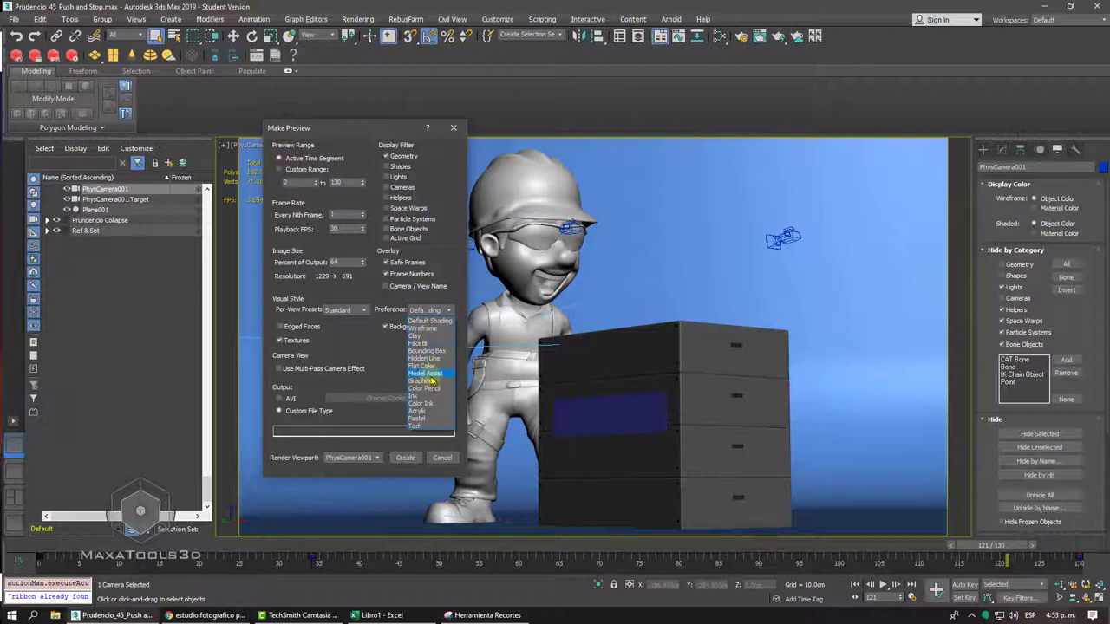
click(376, 347)
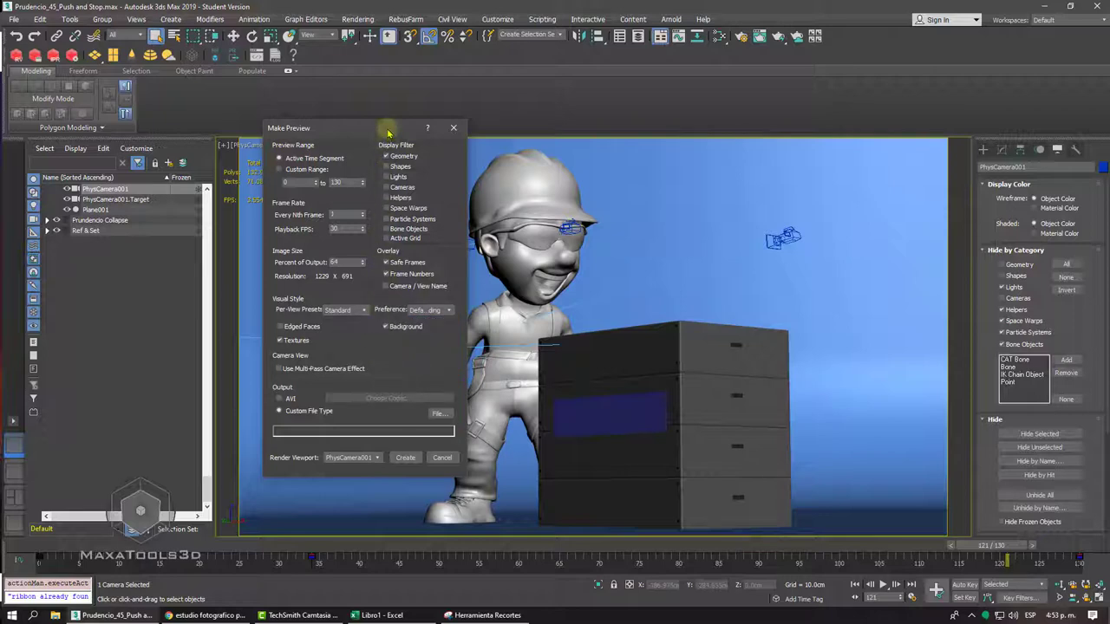
mouse_move(385, 123)
mouse_down()
mouse_move(380, 214)
mouse_move(475, 134)
mouse_move(467, 112)
mouse_up()
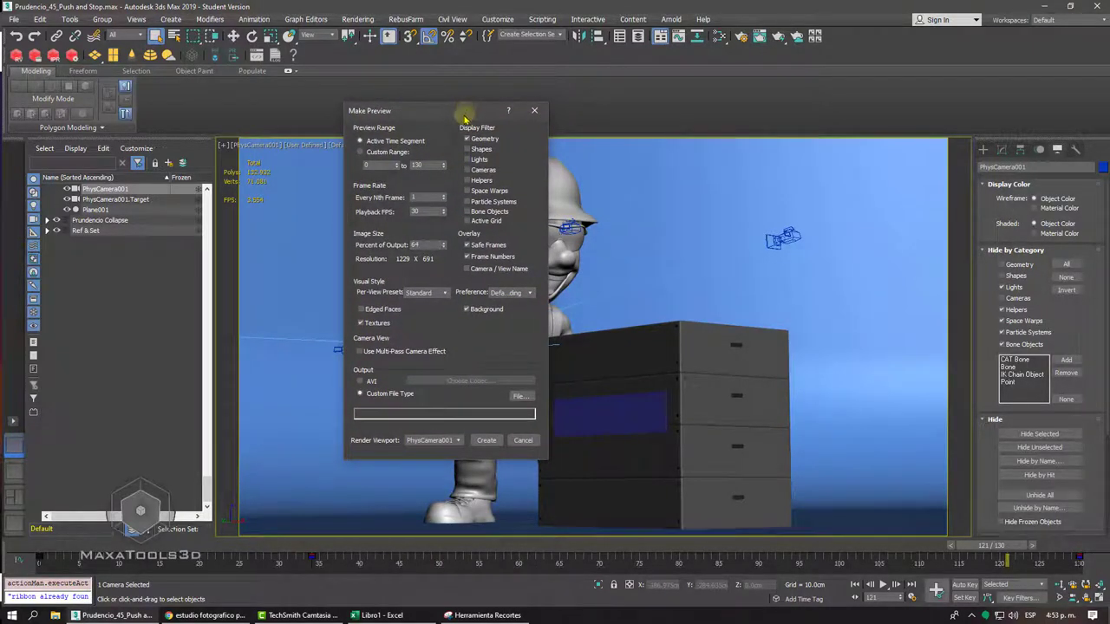
click(361, 382)
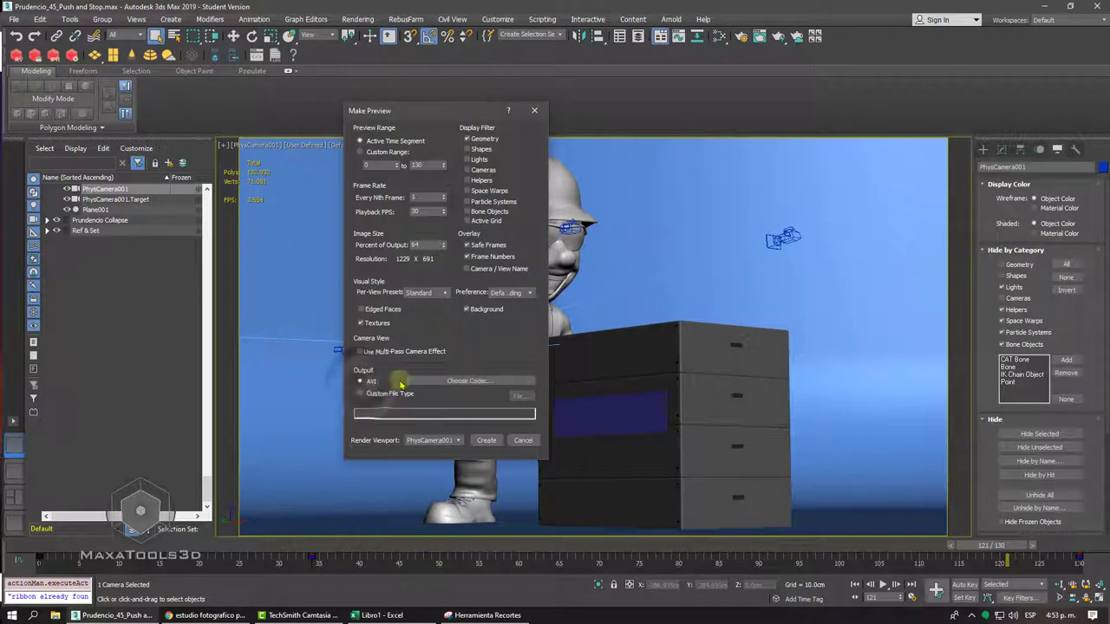
click(468, 381)
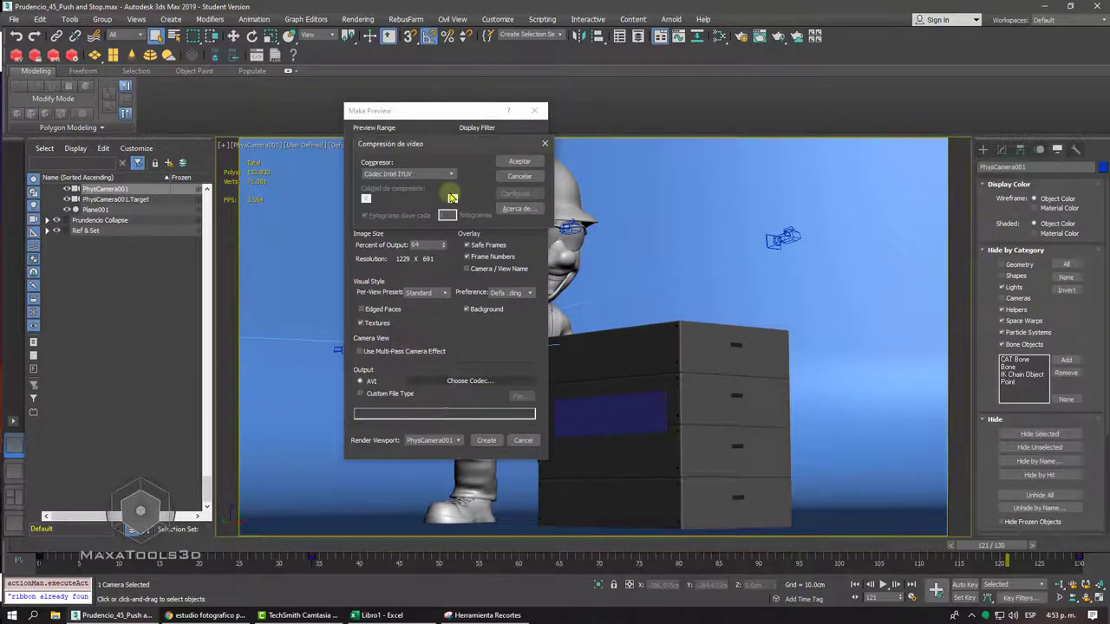
click(450, 174)
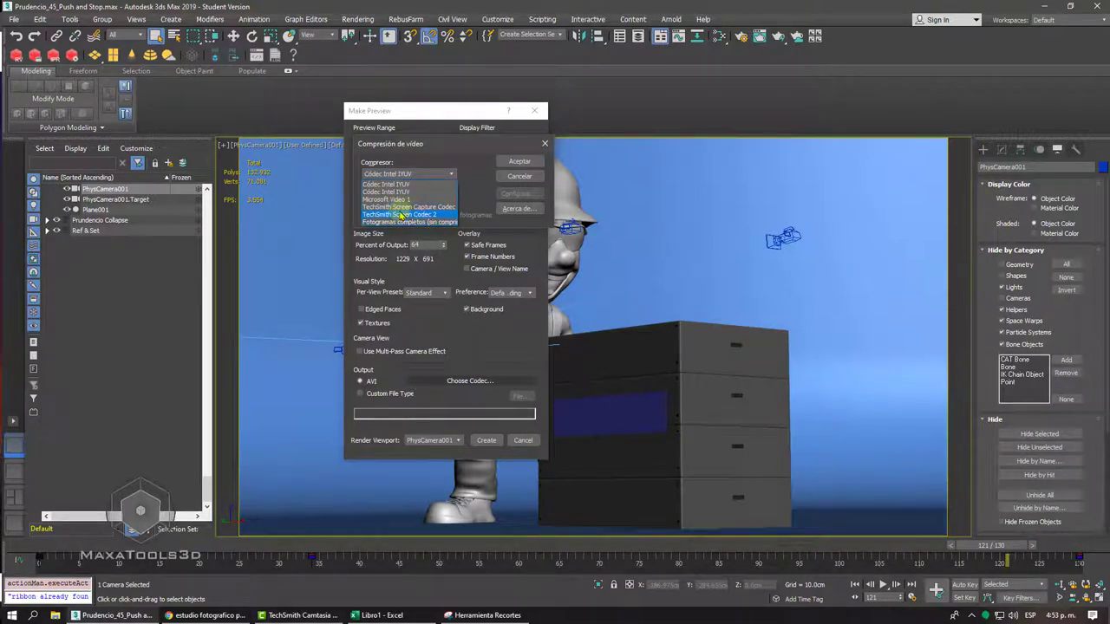
click(436, 145)
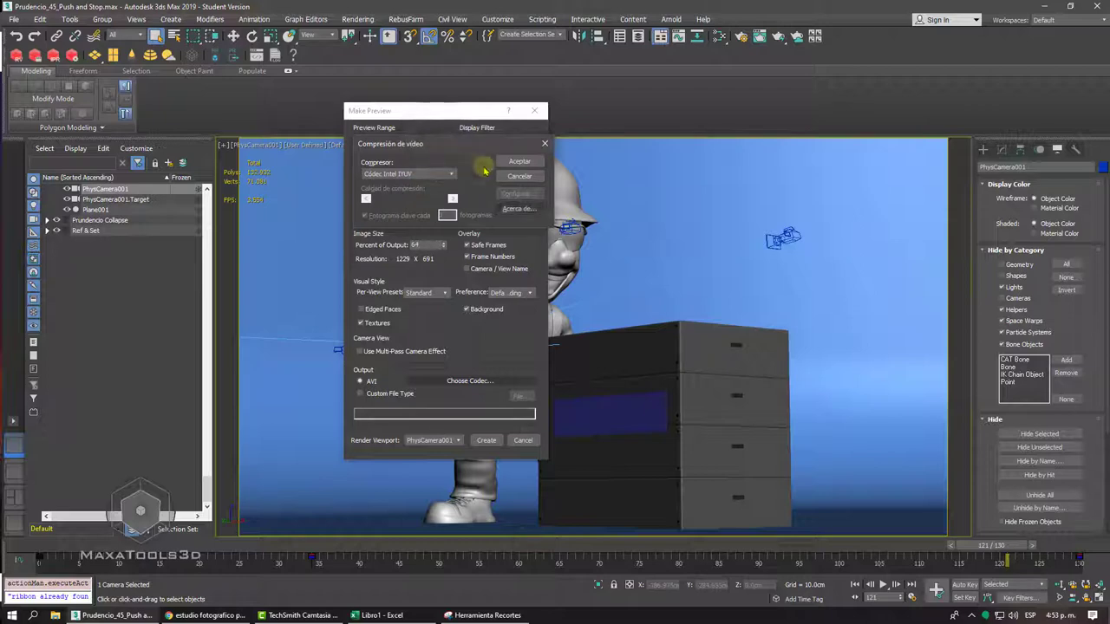
click(514, 162)
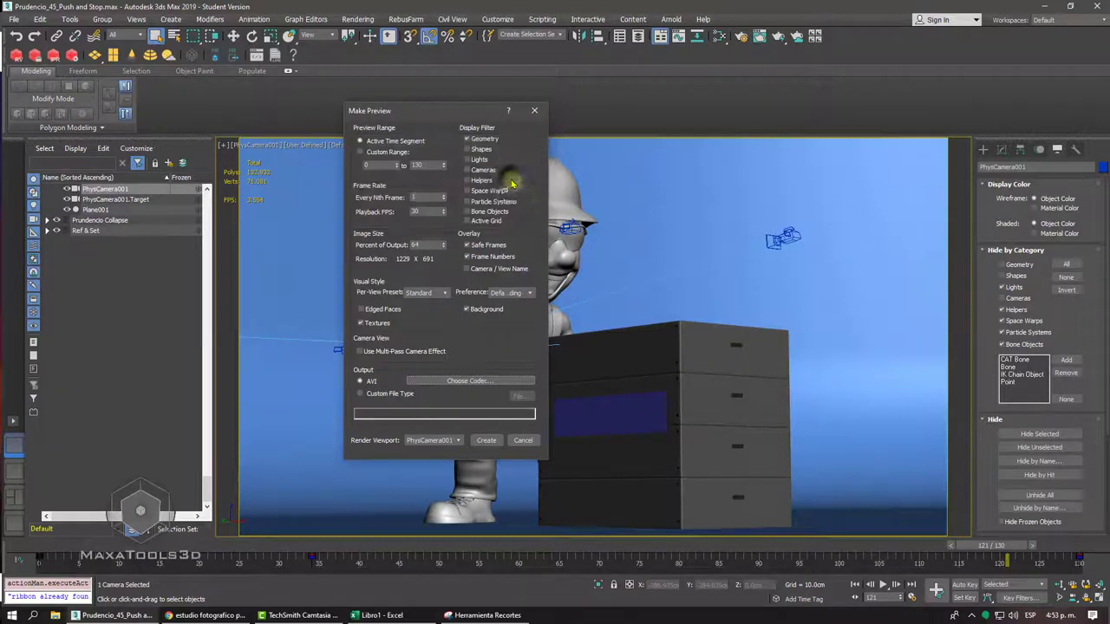
click(374, 393)
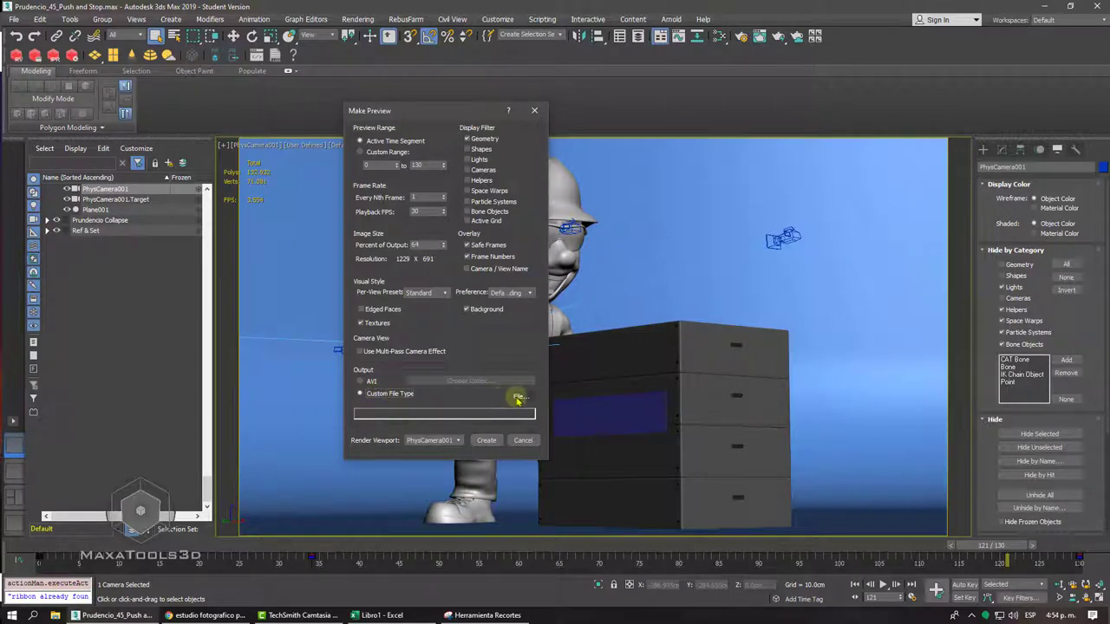
Set the preview file to save on the desktop (Escritorio) as Toma1, then switch to Chrome
click(519, 397)
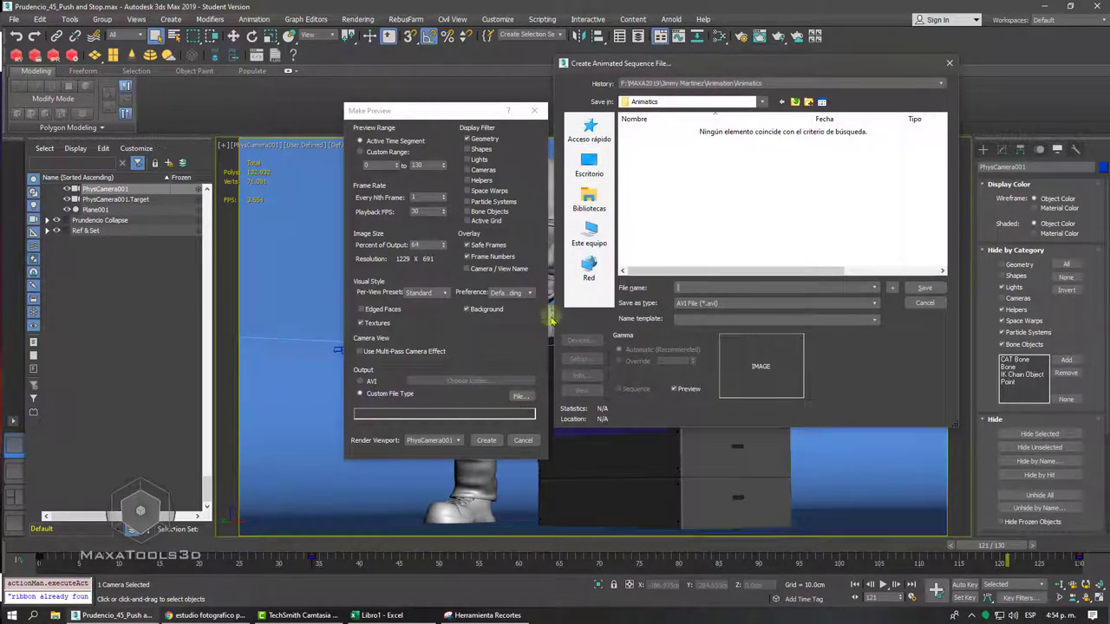
click(644, 101)
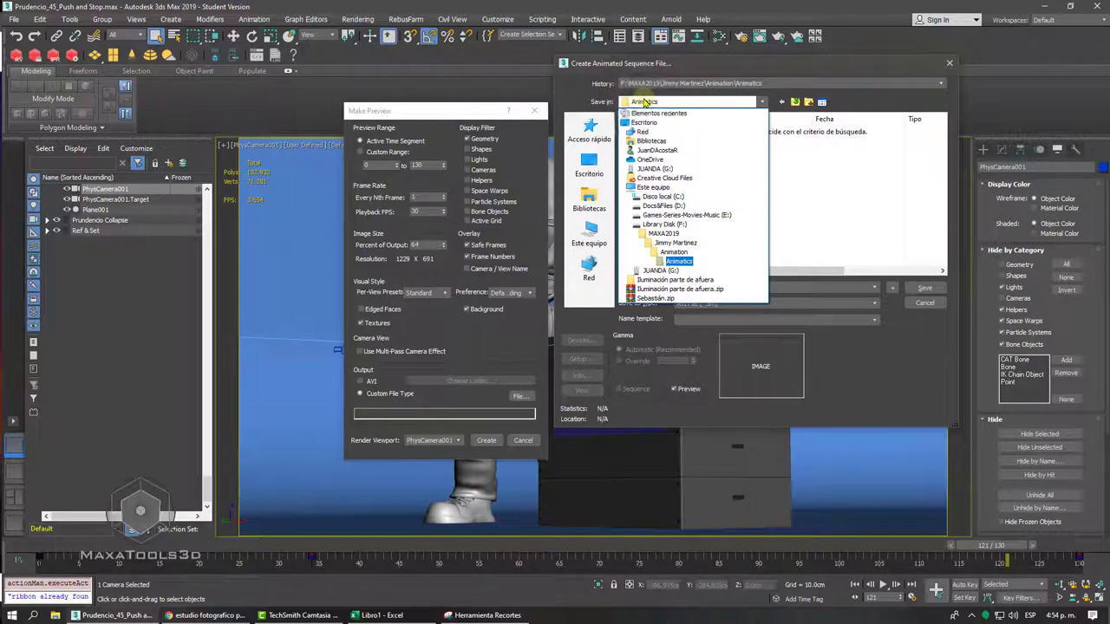
click(653, 124)
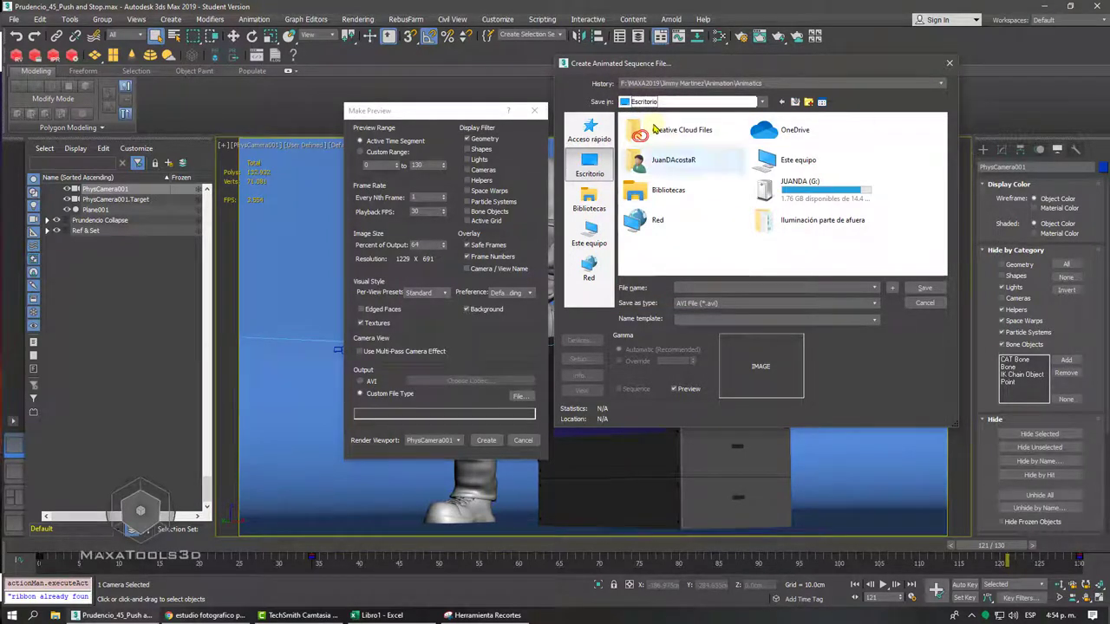
click(707, 286)
text(Toma1)
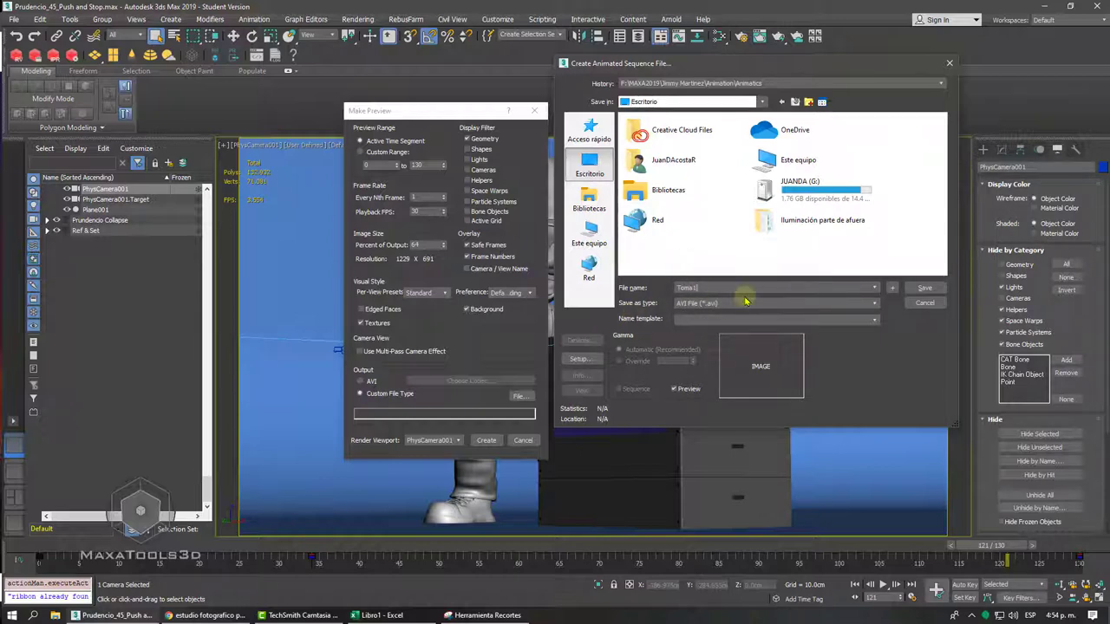
click(700, 304)
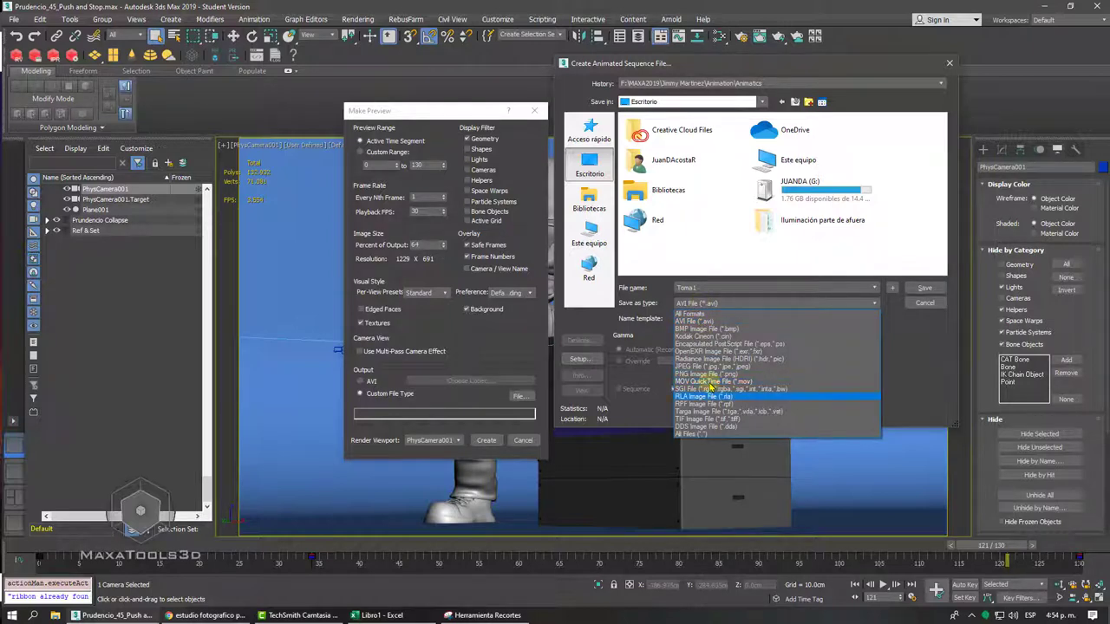
click(195, 616)
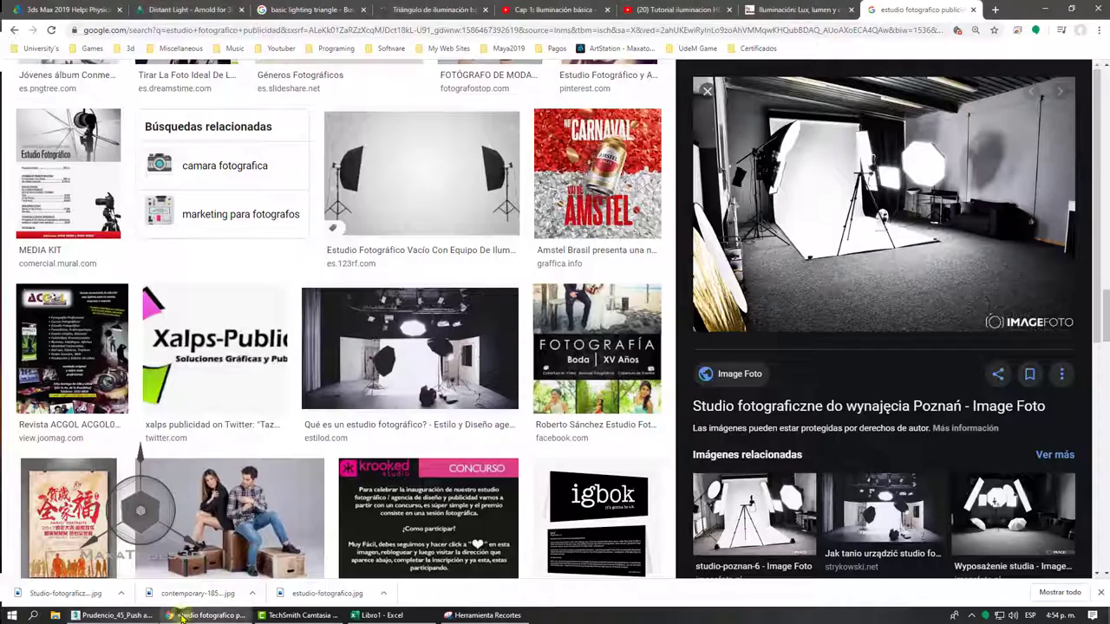
Search Google for quicktime in a new tab, open Apple's QuickTime support page, and return to 3ds Max
click(996, 10)
text(q)
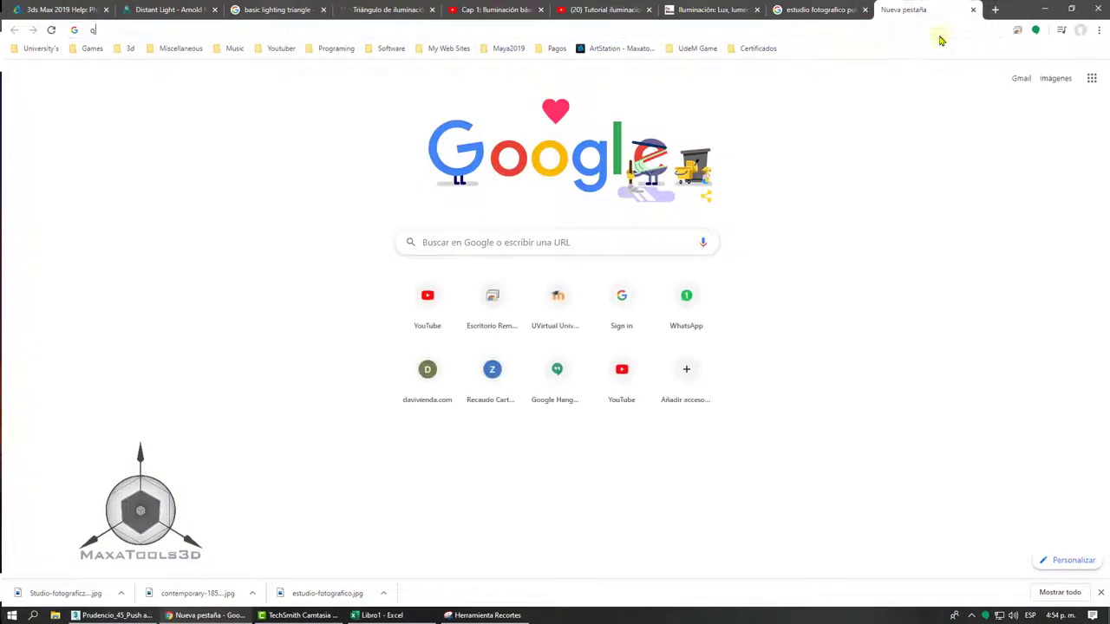
text(uictime)
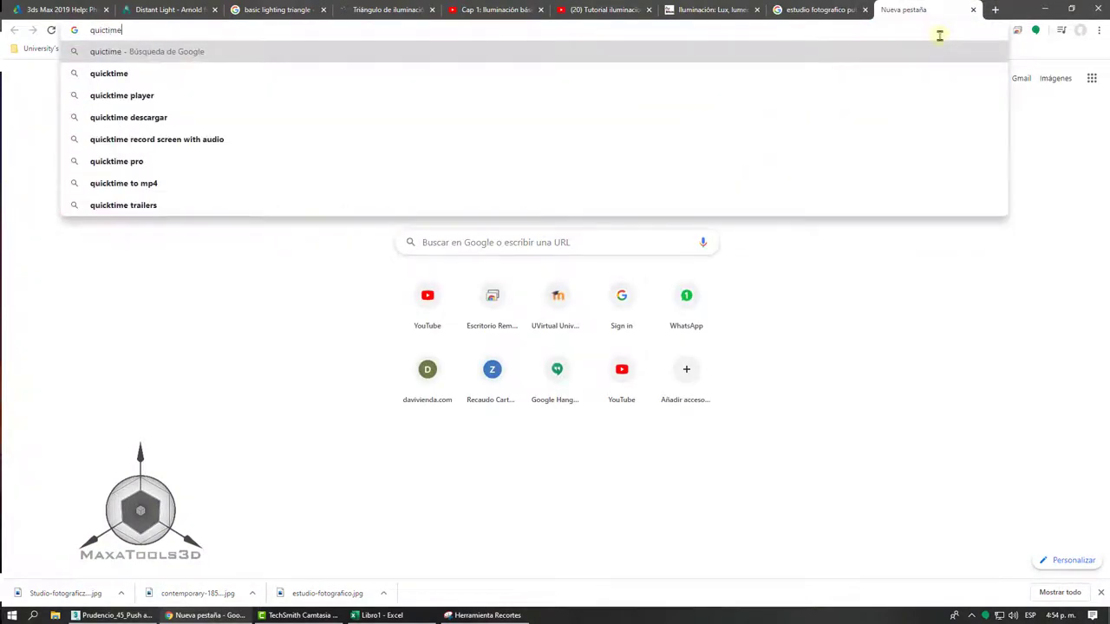
click(122, 74)
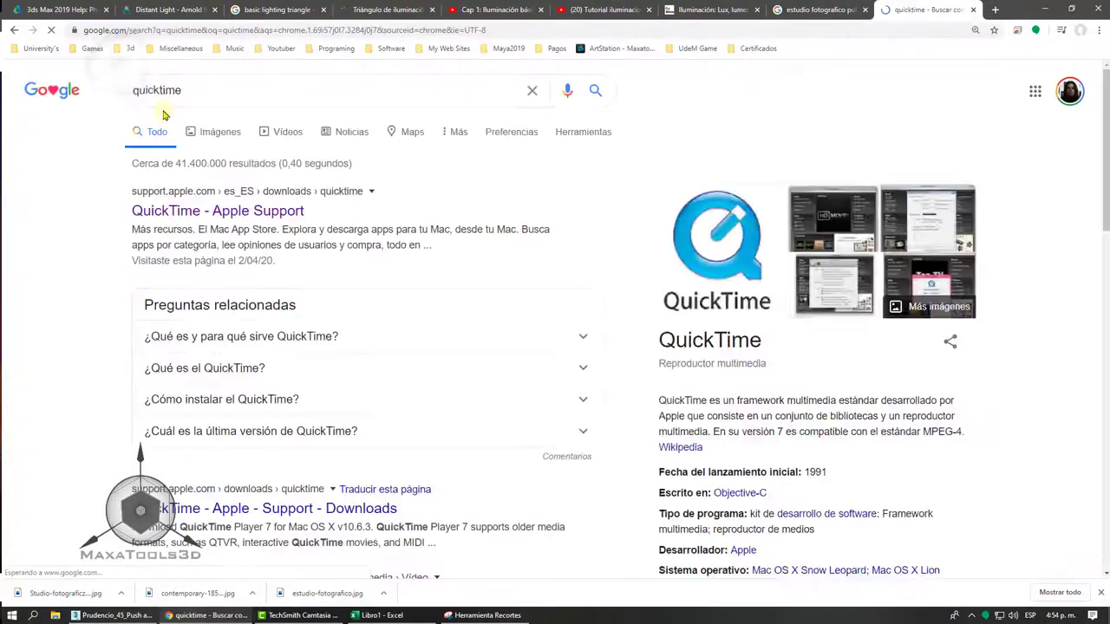
click(195, 212)
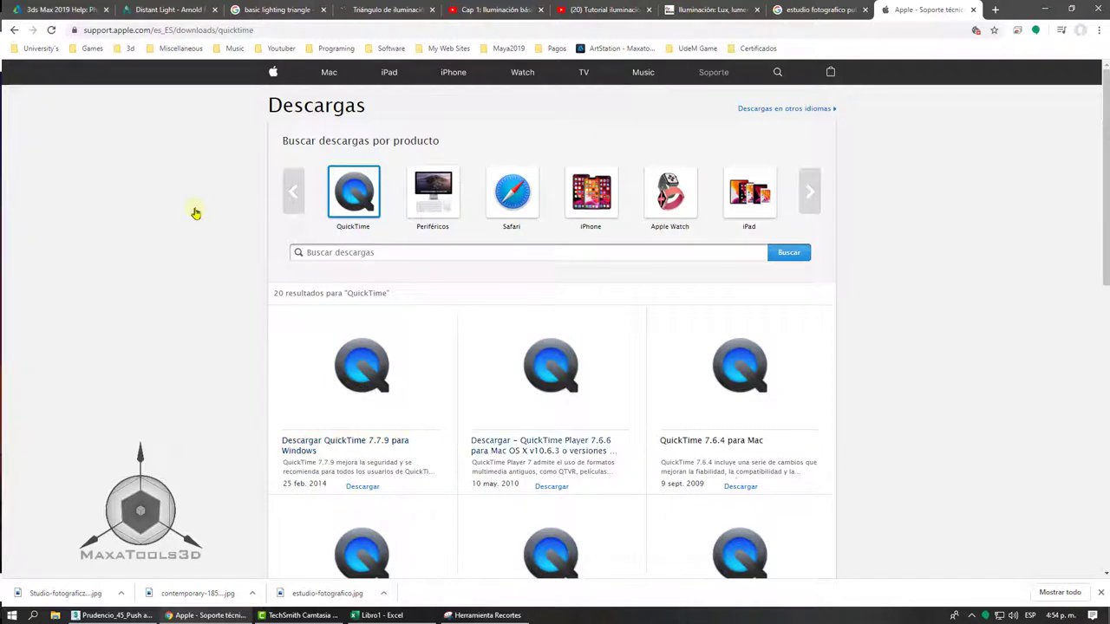
click(123, 612)
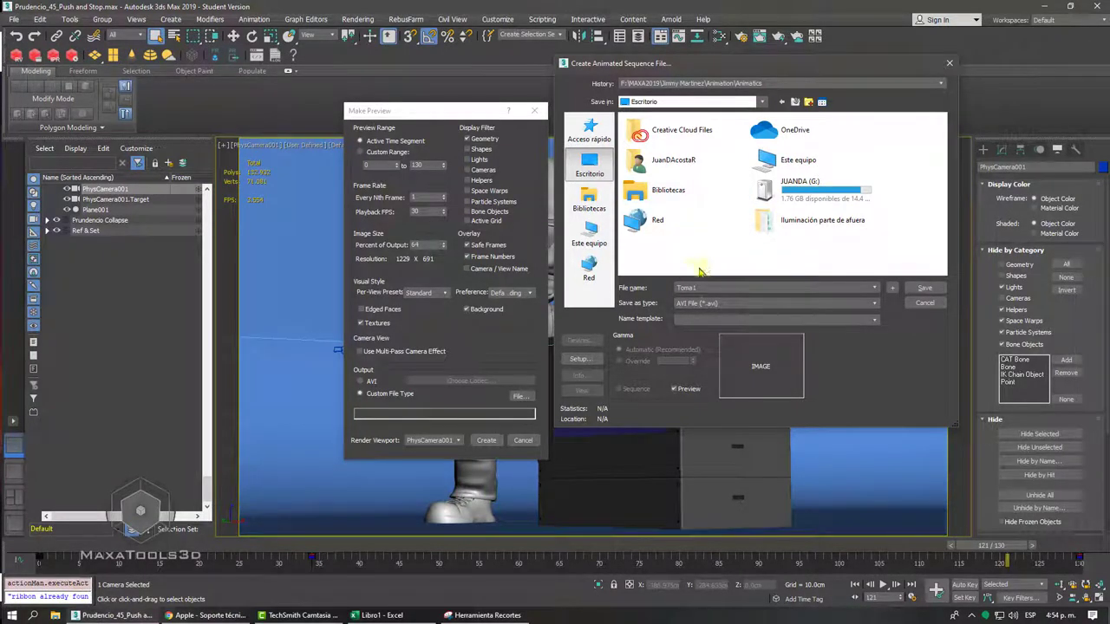
Save Toma1 as a MOV QuickTime File and open its H.264 compression settings
click(711, 303)
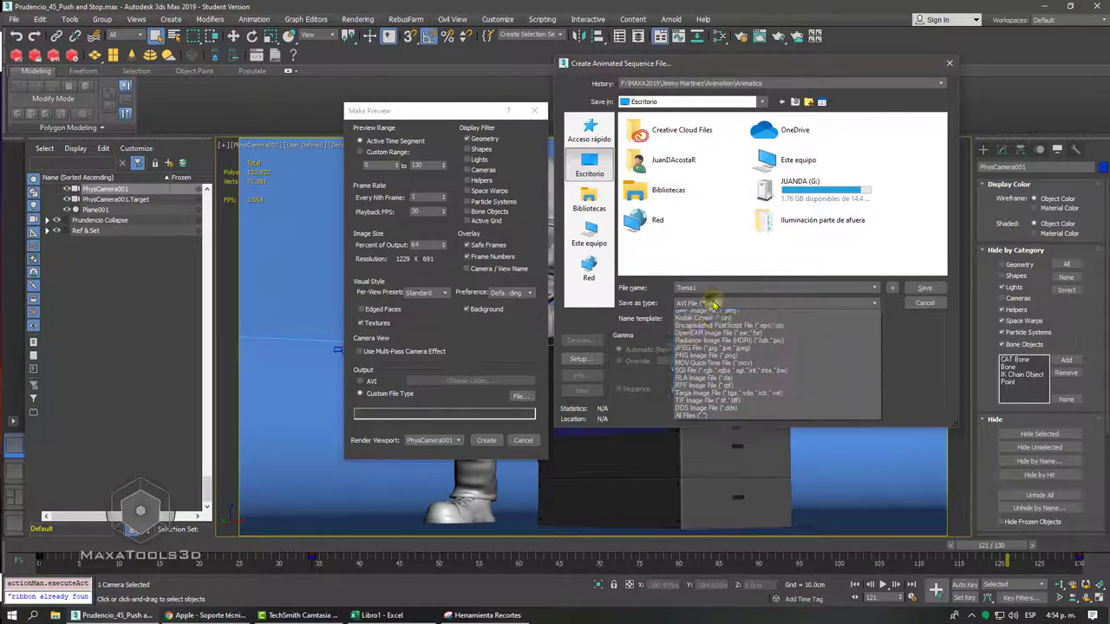
click(690, 382)
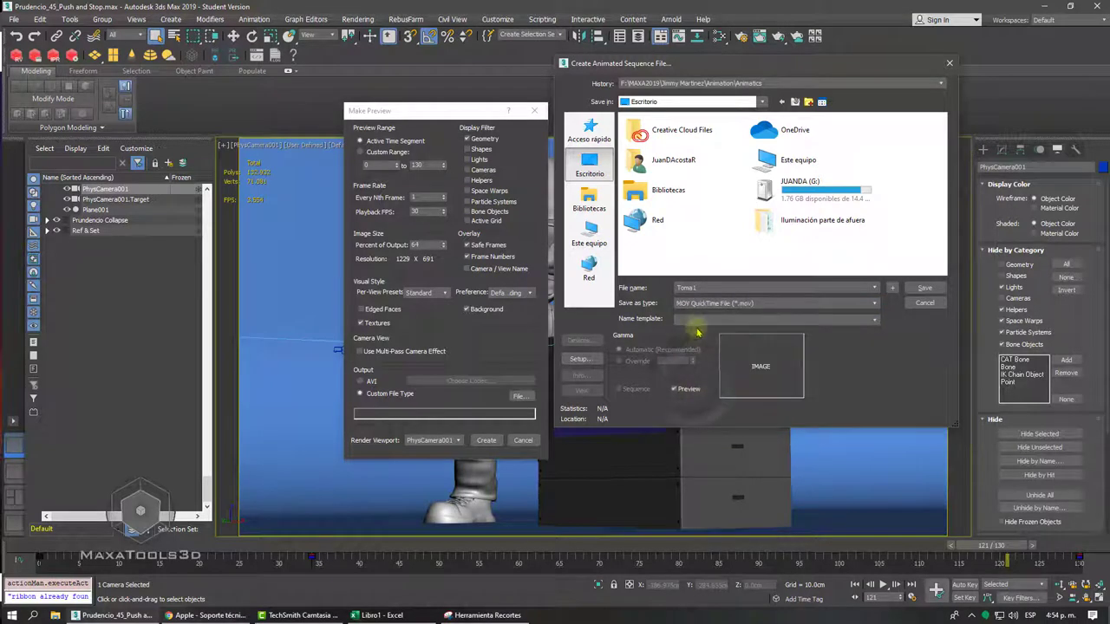
double_click(700, 288)
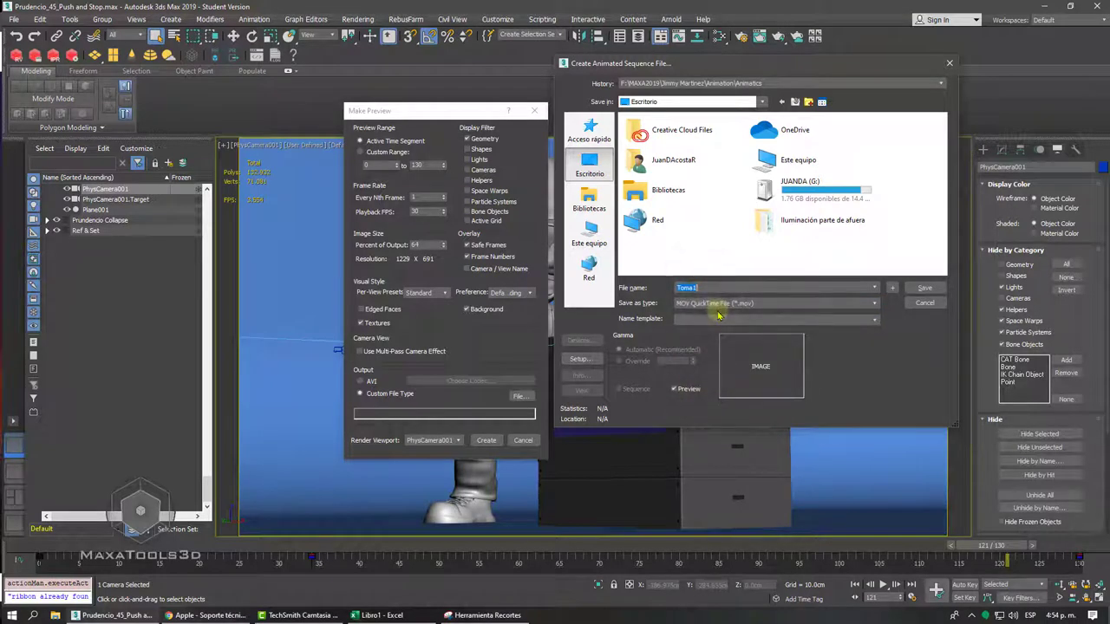
click(703, 291)
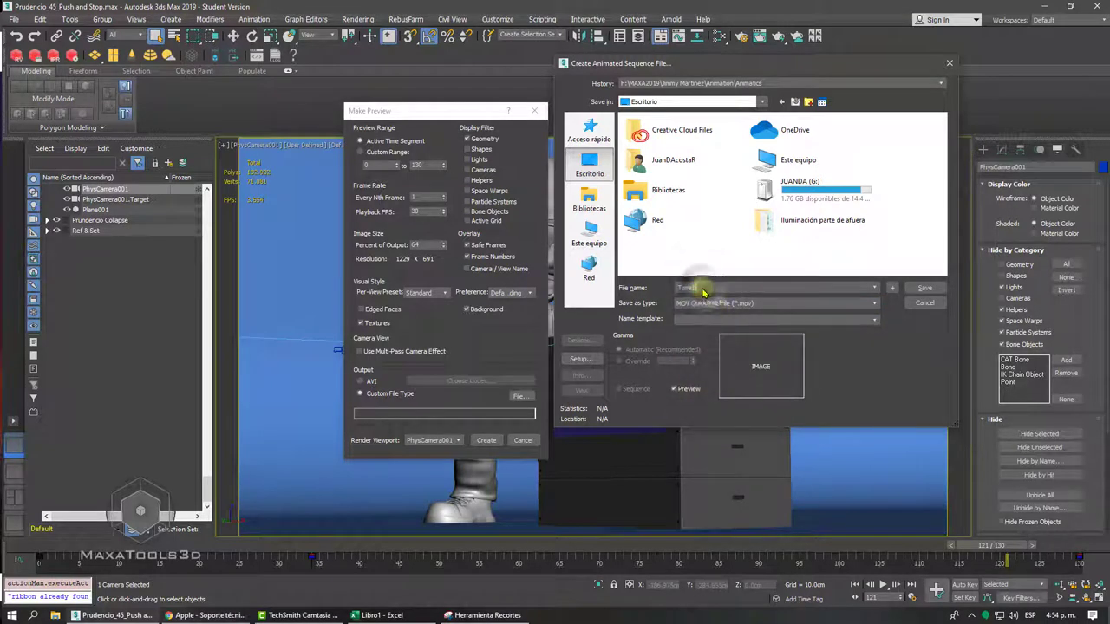
click(579, 359)
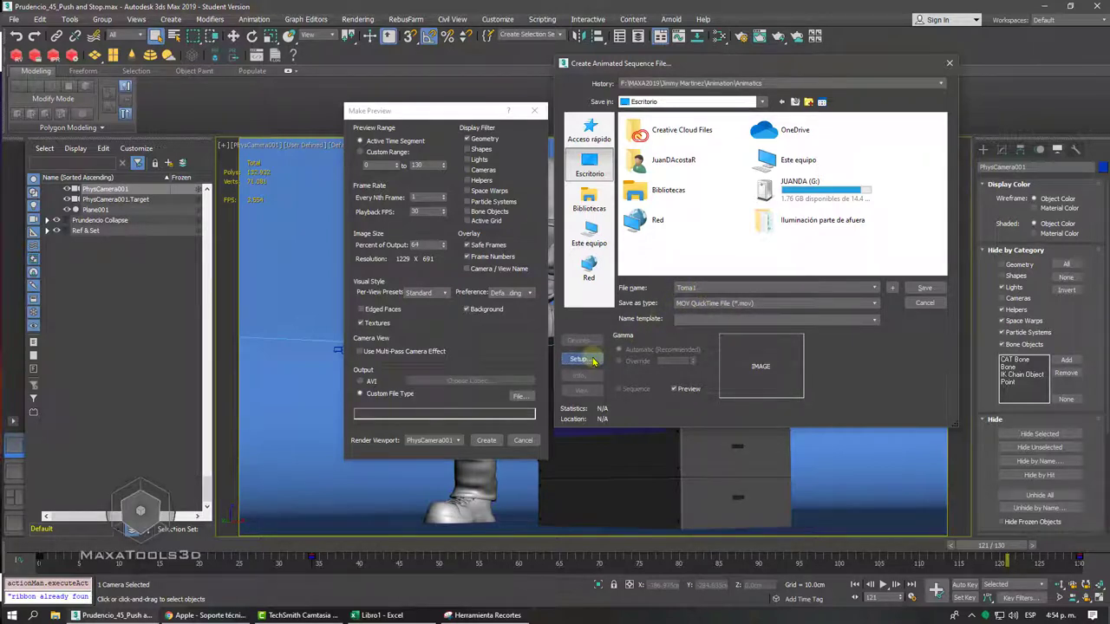
mouse_move(273, 108)
mouse_down()
mouse_move(299, 112)
mouse_move(282, 88)
mouse_up()
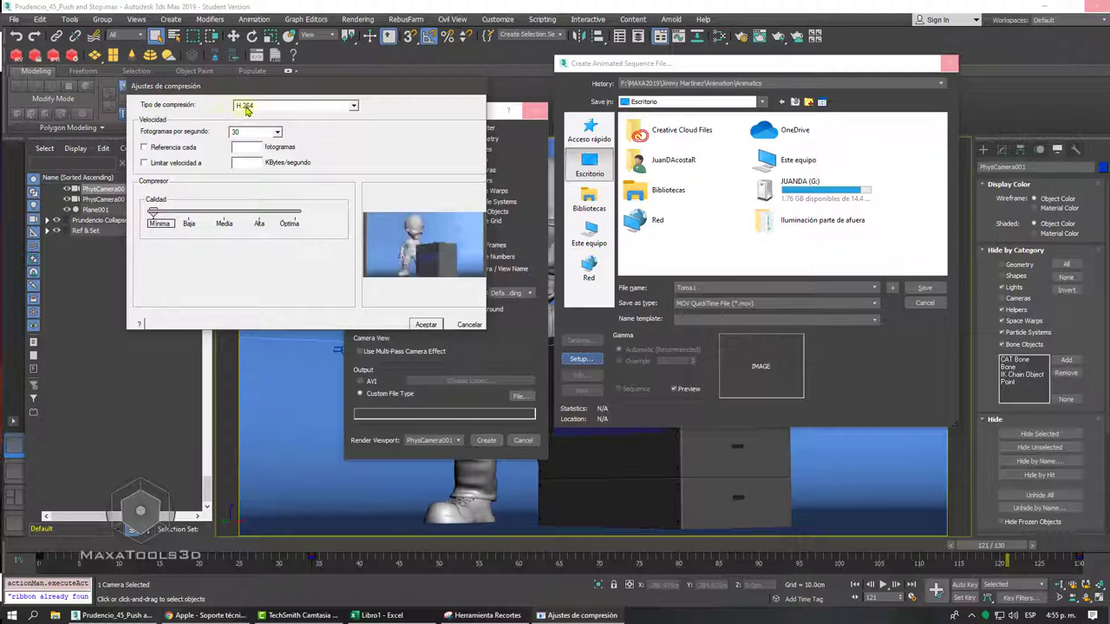
Set compression to Animación, quality Óptima, depth Millones de colores, and accept the settings
click(248, 106)
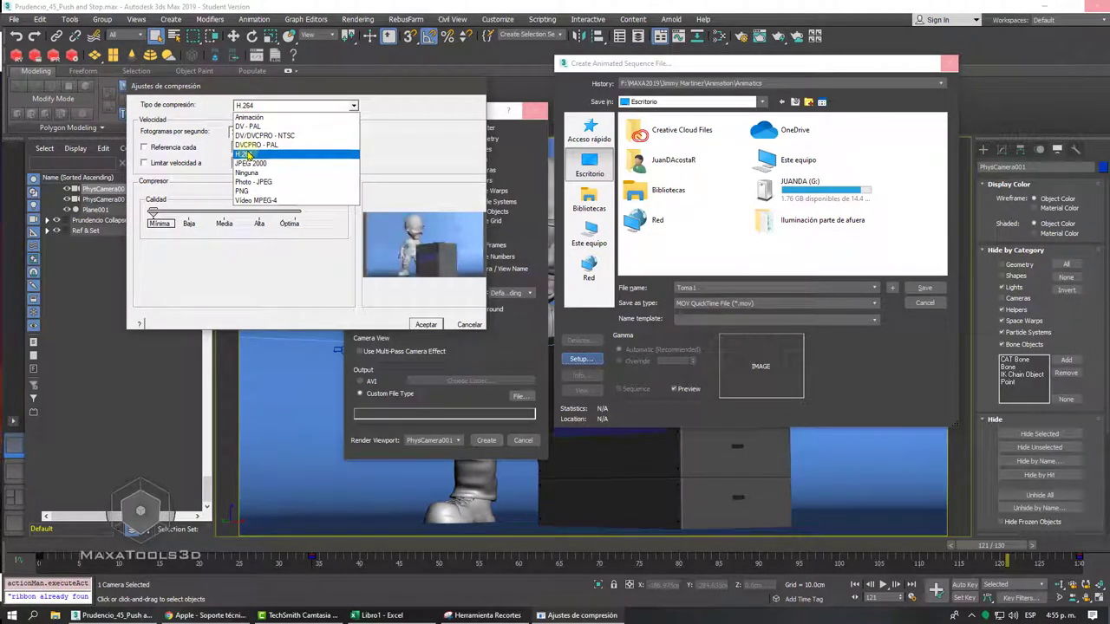
key(Up)
key(Up)
key(Up)
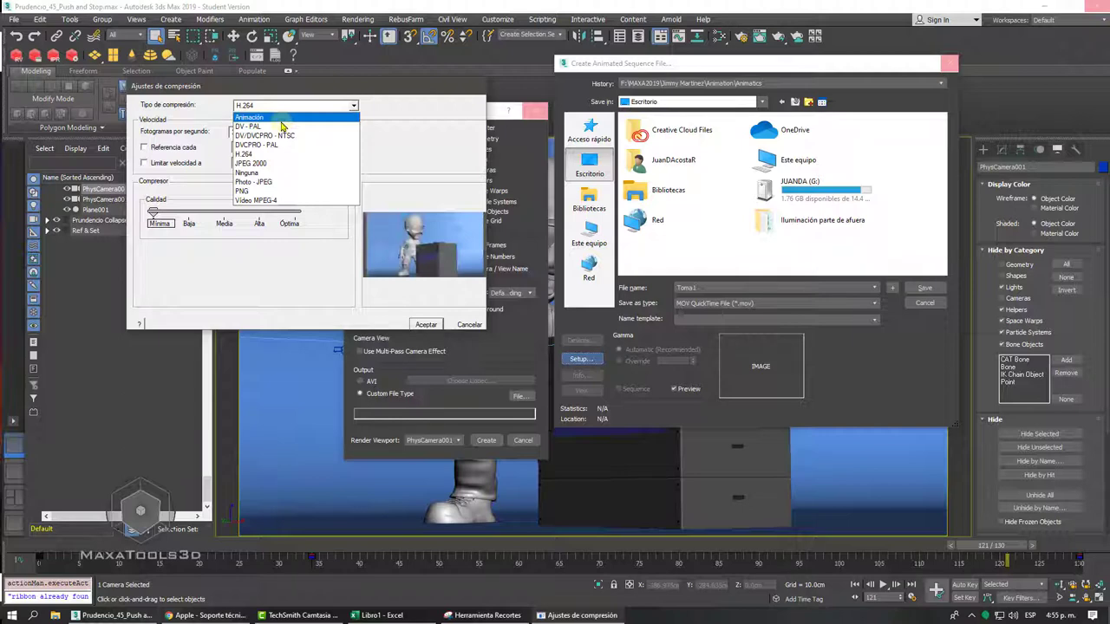
key(Down)
key(Down)
key(Down)
key(Down)
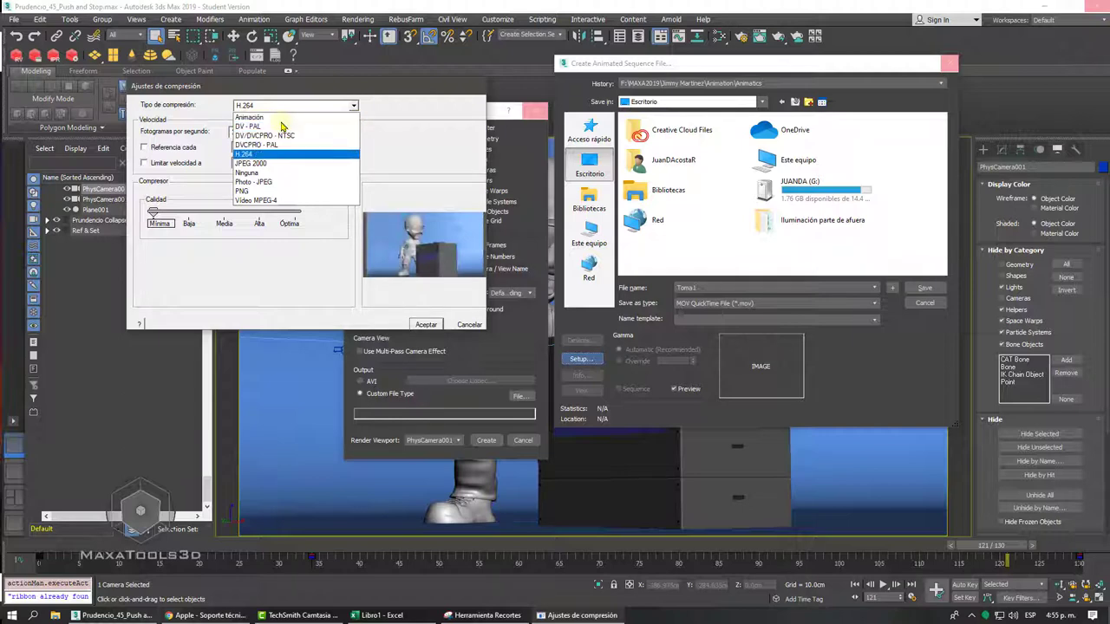
key(Up)
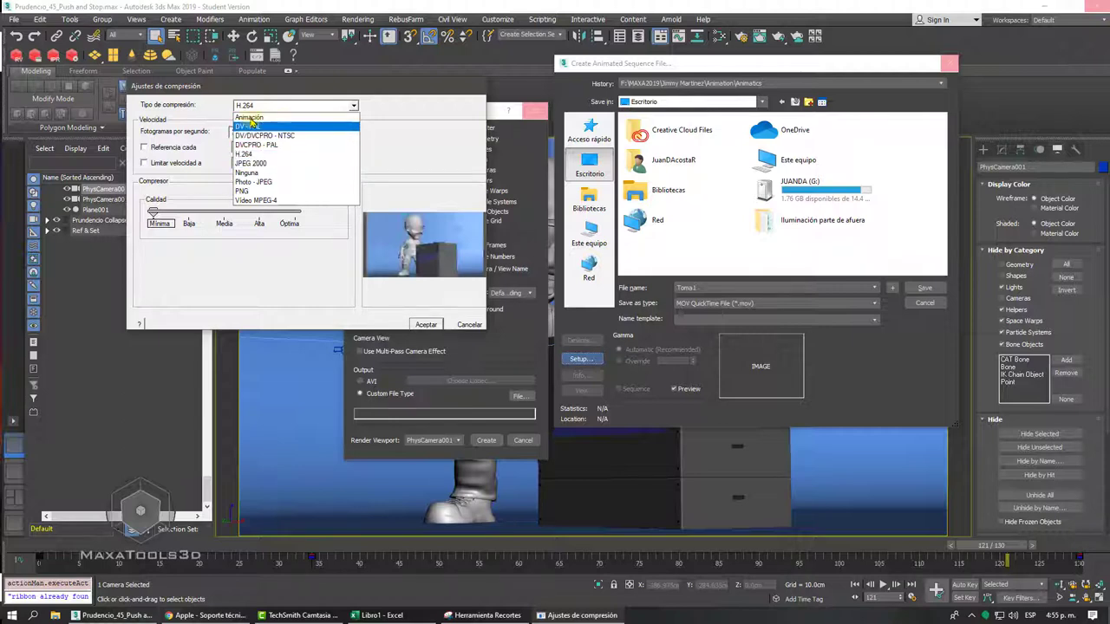
click(249, 117)
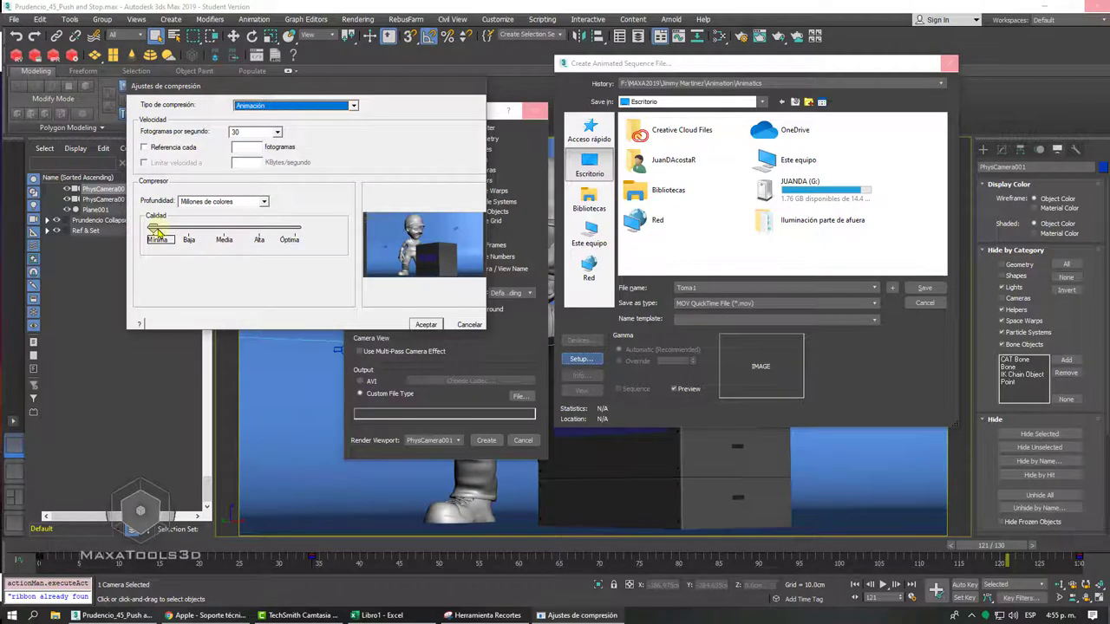
drag(157, 229, 294, 230)
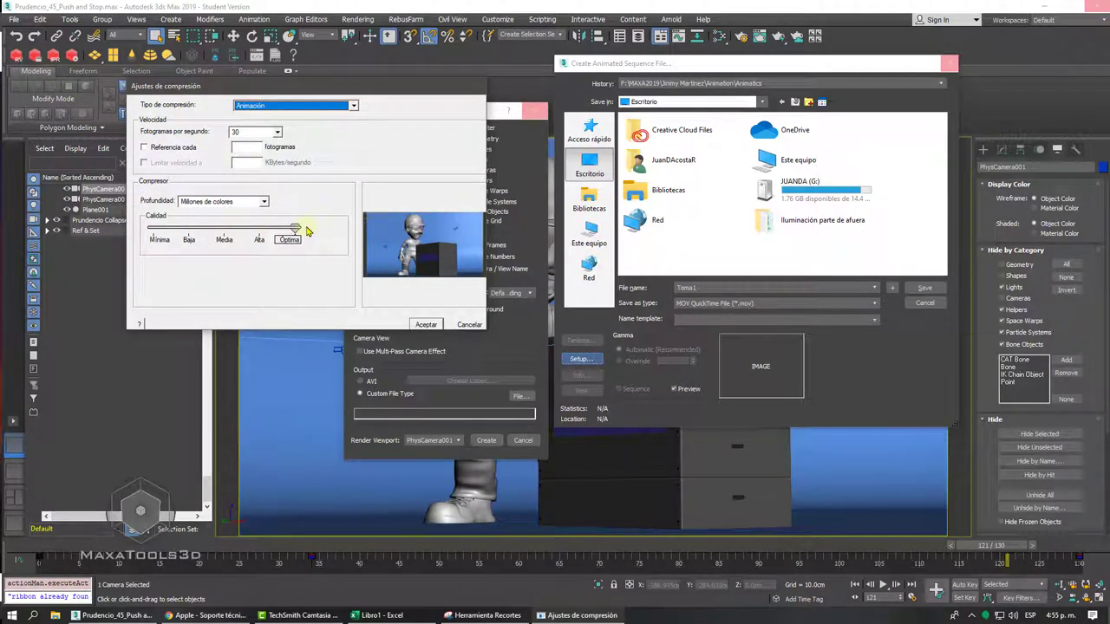
click(218, 202)
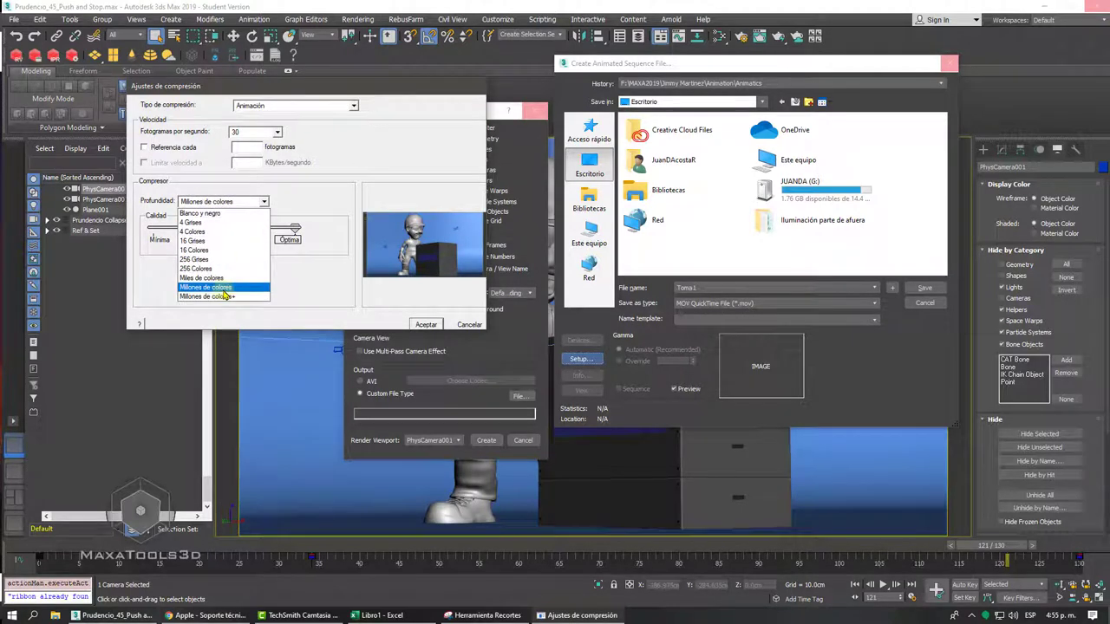
key(Up)
click(215, 299)
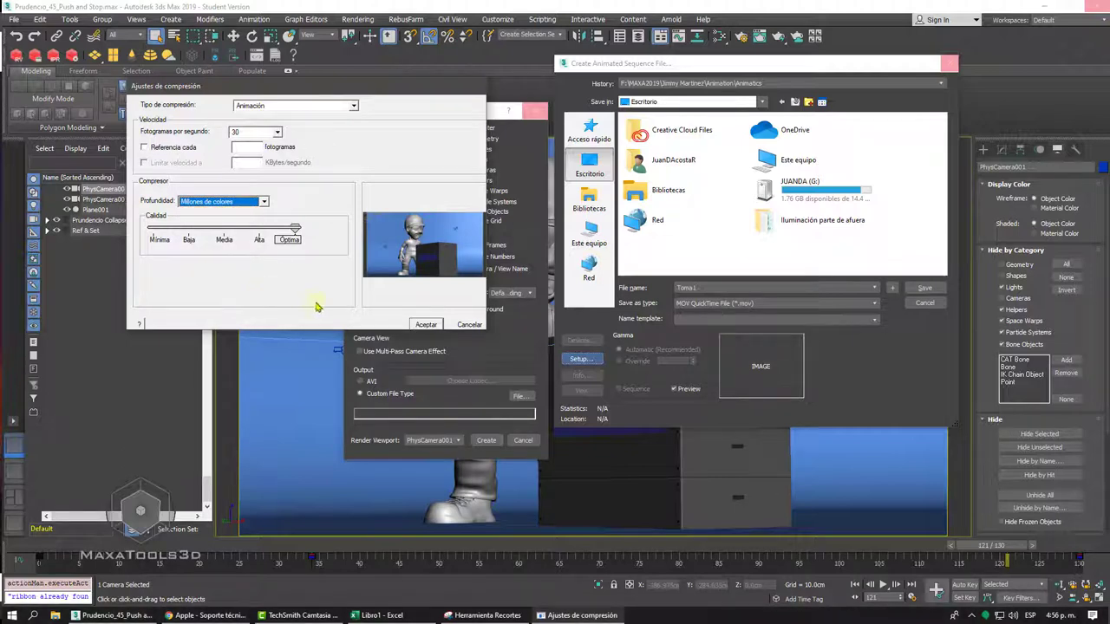
click(426, 324)
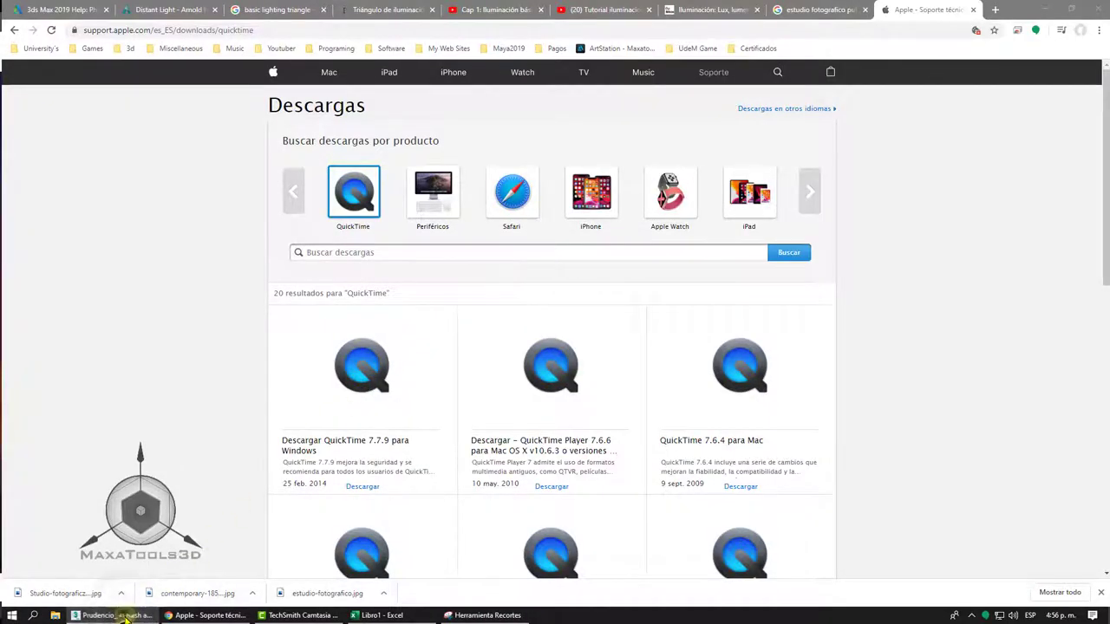
Hide Chrome, re-check the compression settings, and save the output as Toma1.mov on the desktop
click(1055, 8)
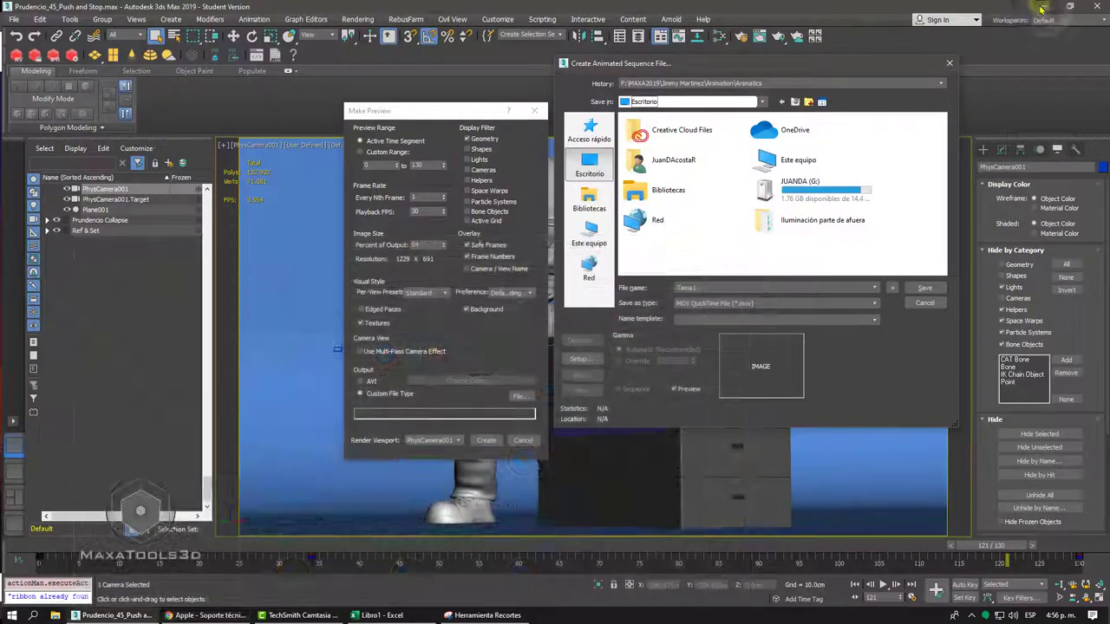
click(581, 358)
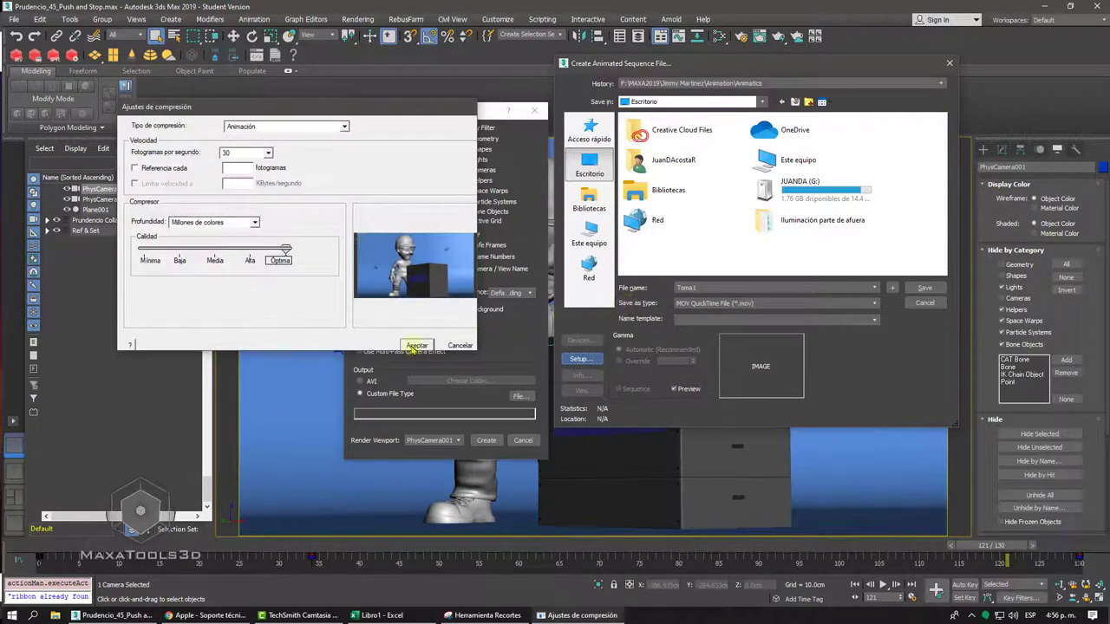
click(414, 345)
click(921, 288)
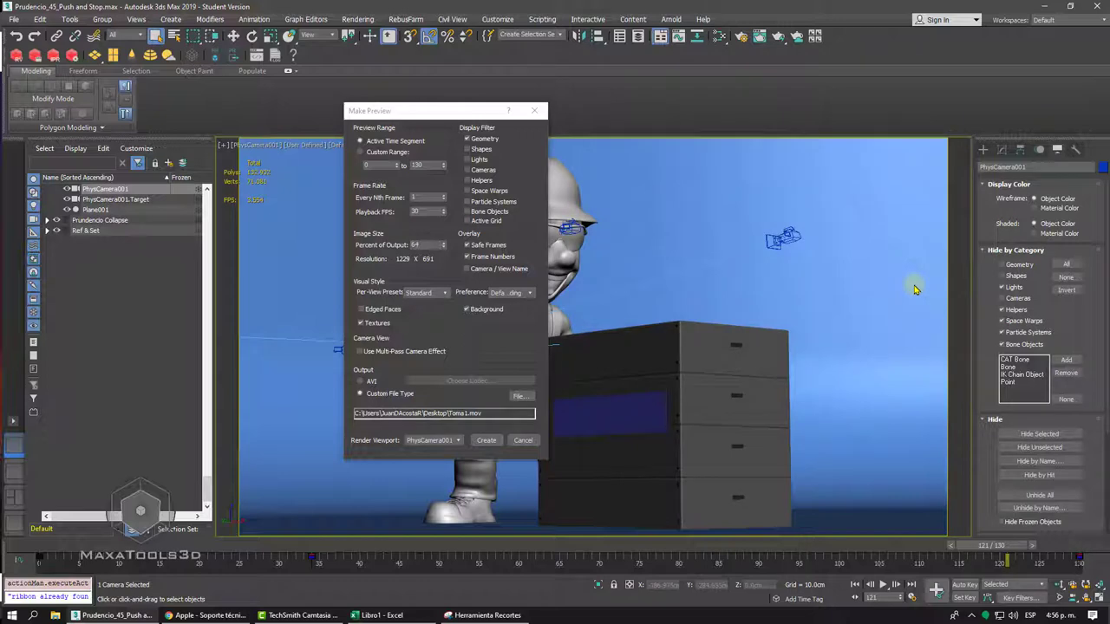
Create the Toma1 preview movie, play it back, and close the player
click(486, 439)
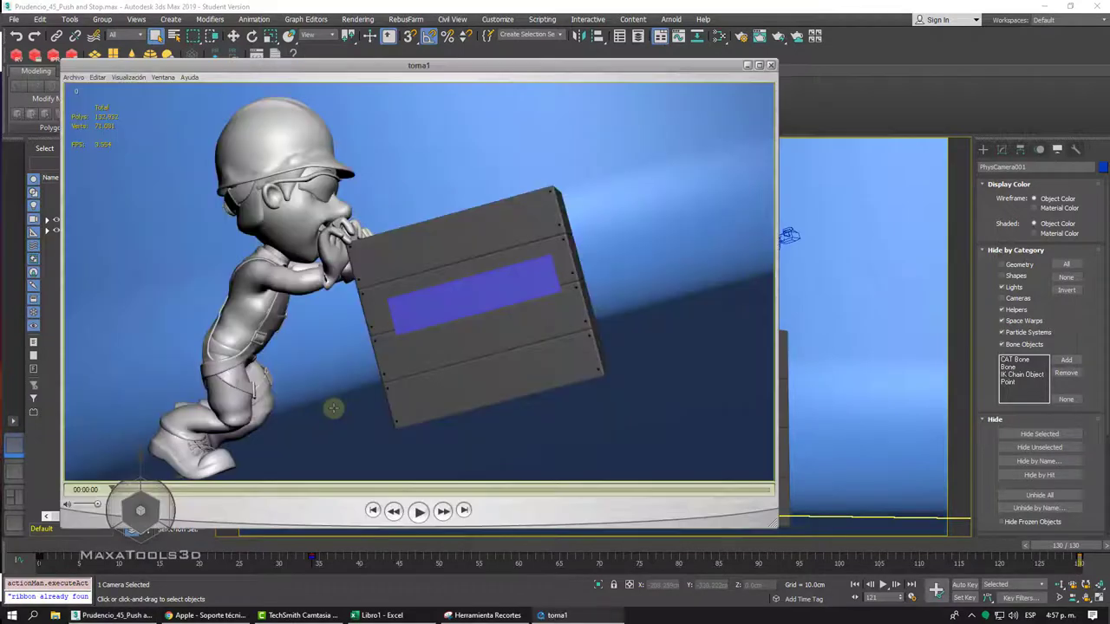
click(421, 512)
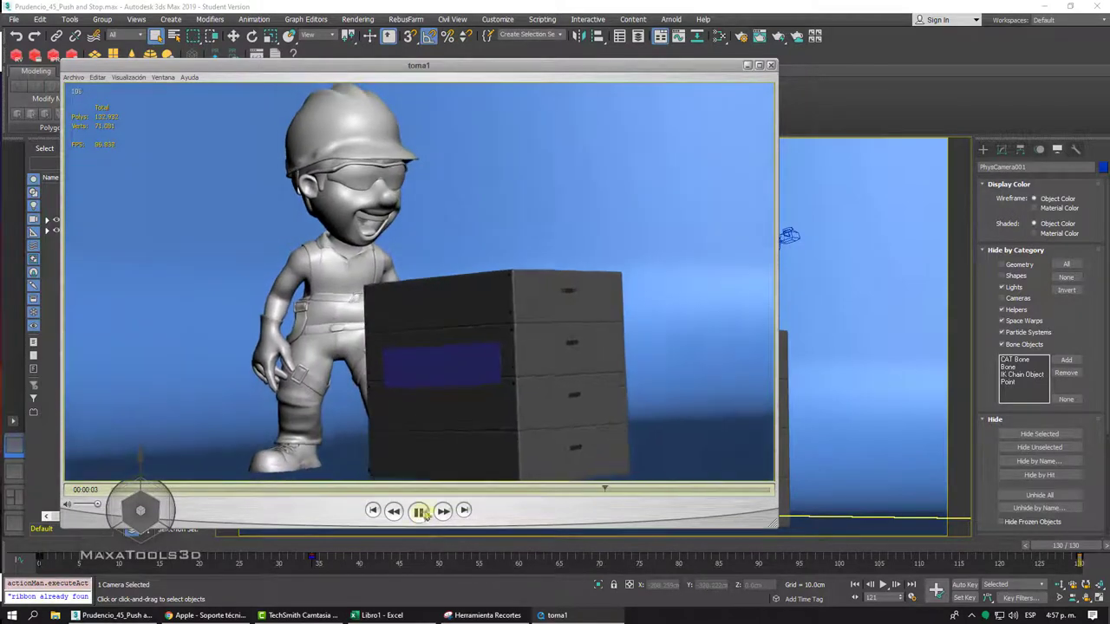
click(771, 65)
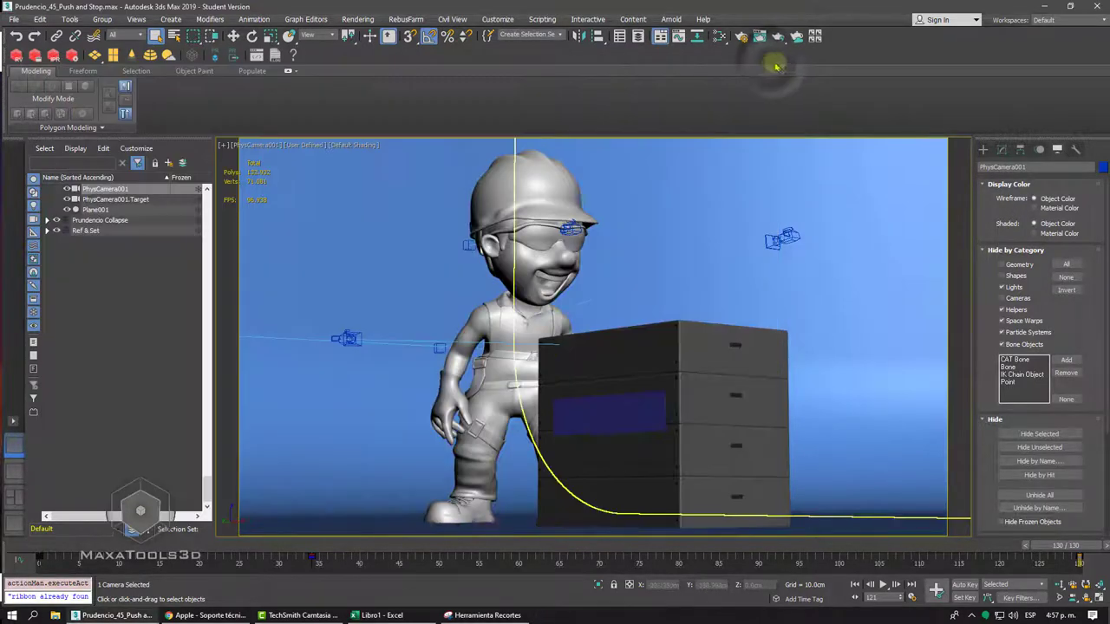
Minimize 3ds Max, the screenshot window and Excel to show the desktop
click(1038, 6)
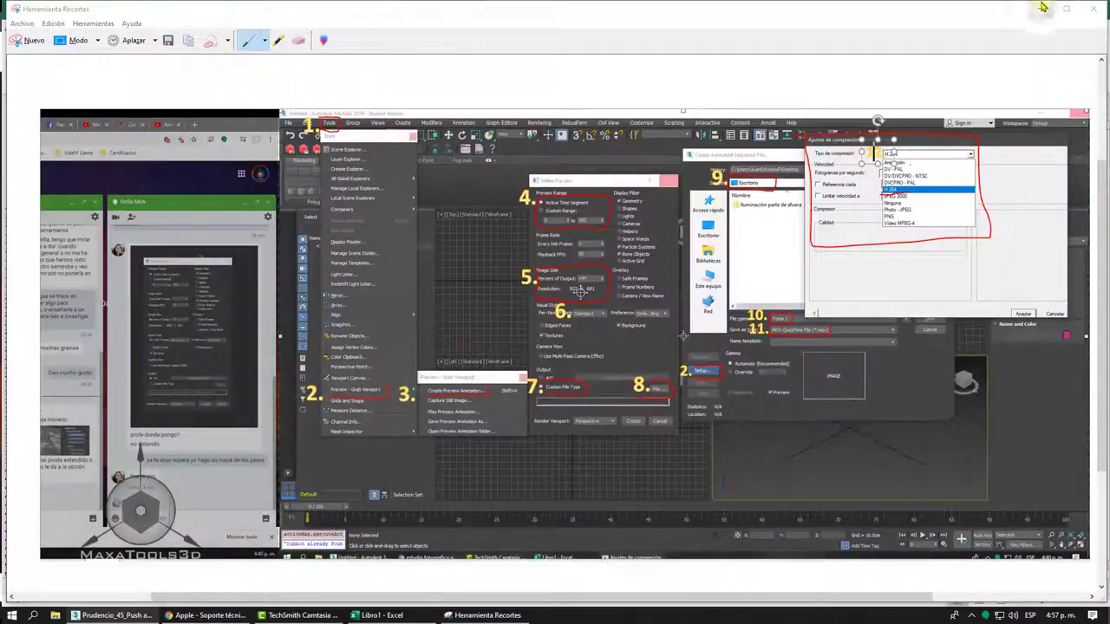
click(1039, 6)
click(1042, 7)
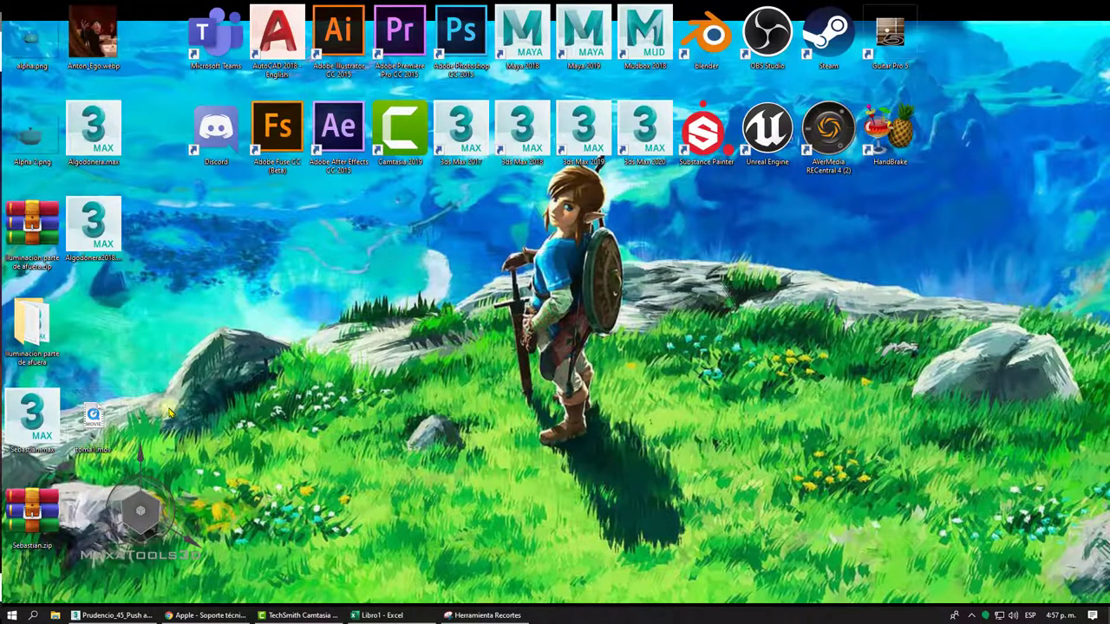
Move the toma1.mov icon to the desktop centre and bring the Libro1 workbook forward
drag(101, 415, 305, 302)
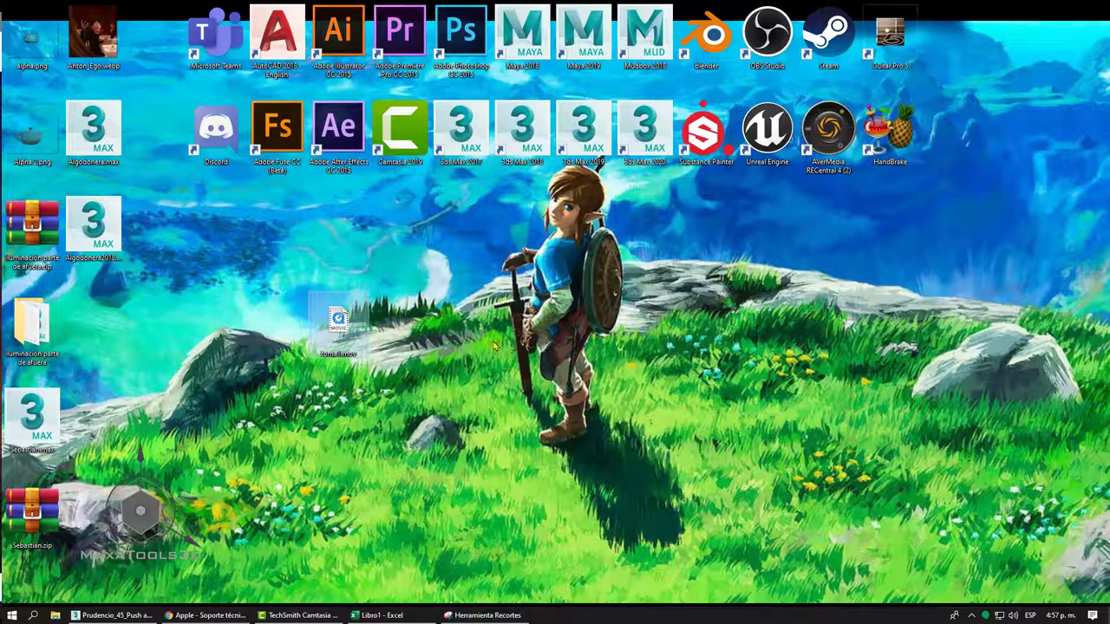
click(374, 615)
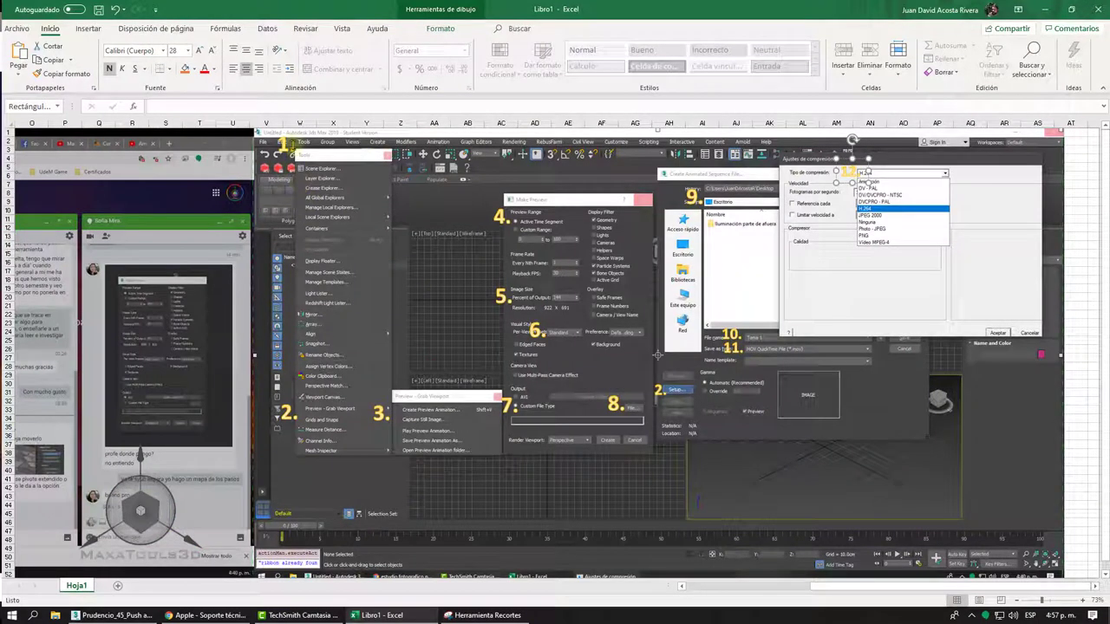
Select the '1.' step label on the screenshot, then minimize the Libro1 workbook
click(287, 143)
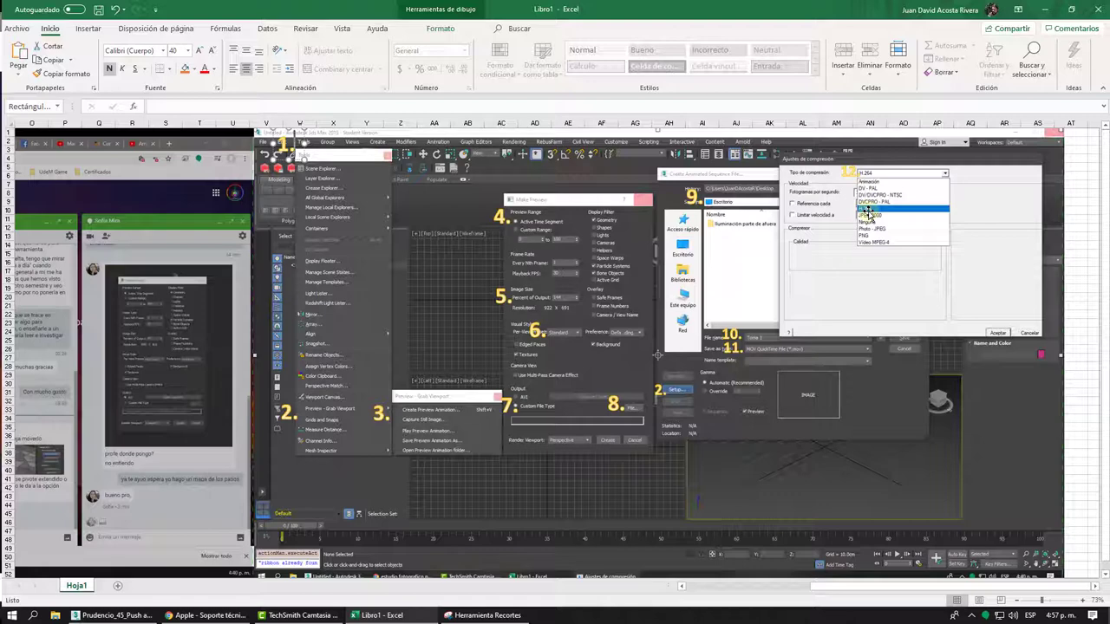
click(1047, 8)
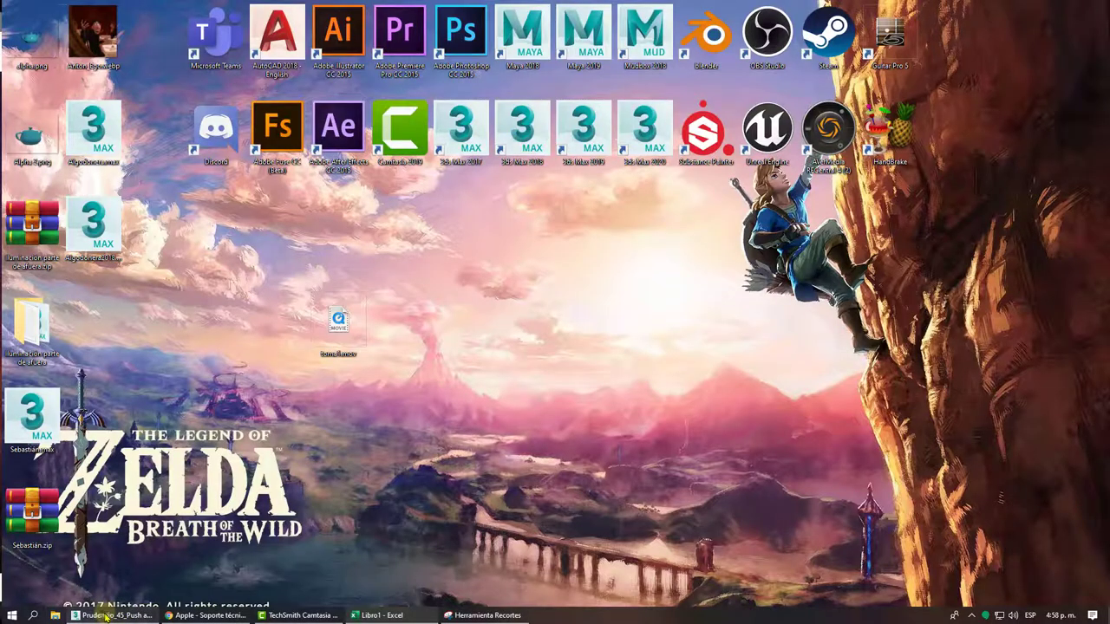
Bring the Prudencio_45_Push and Stop scene in 3ds Max back to the front
click(106, 616)
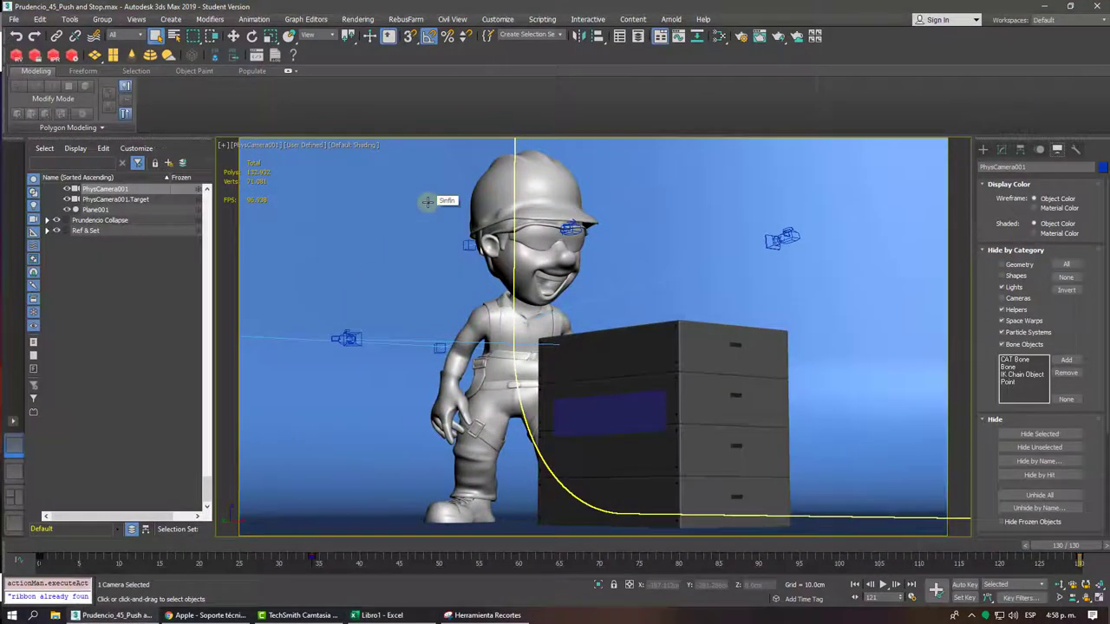